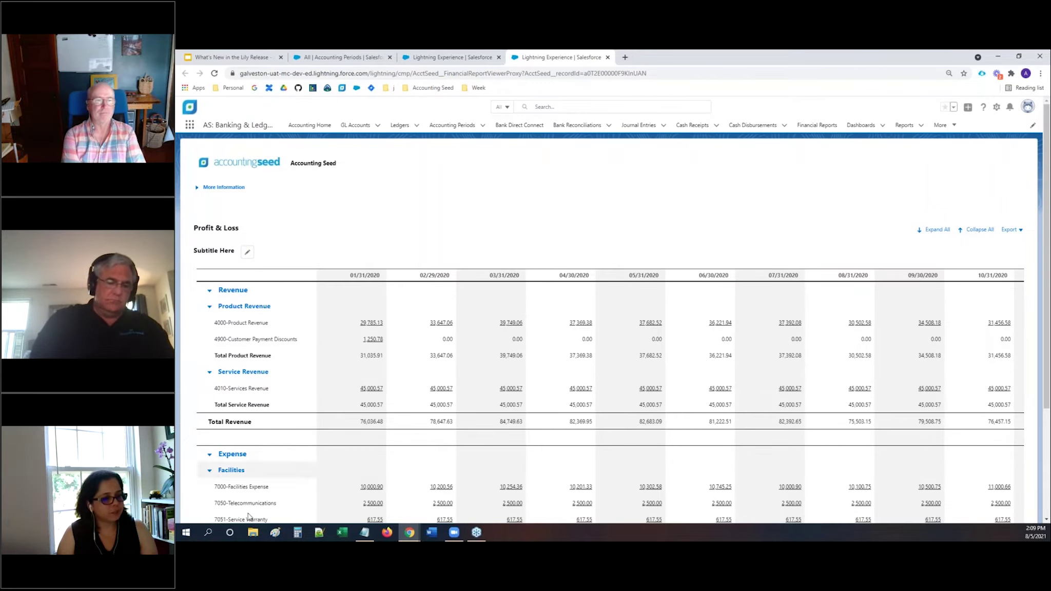
Step: Review the Profit & Loss report's periods and drill into the 01/31/2020 amount for 4000-Product Revenue
{"action": "scroll", "coordinate": [302, 357], "scroll_direction": "down", "scroll_amount": 1}
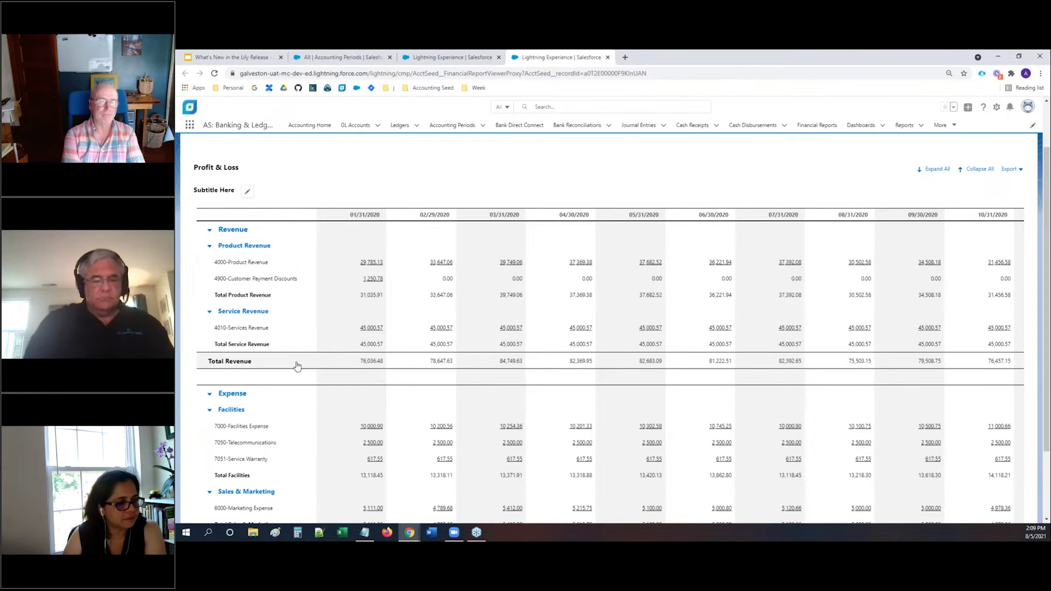
{"action": "scroll", "coordinate": [304, 339], "scroll_direction": "down", "scroll_amount": 3}
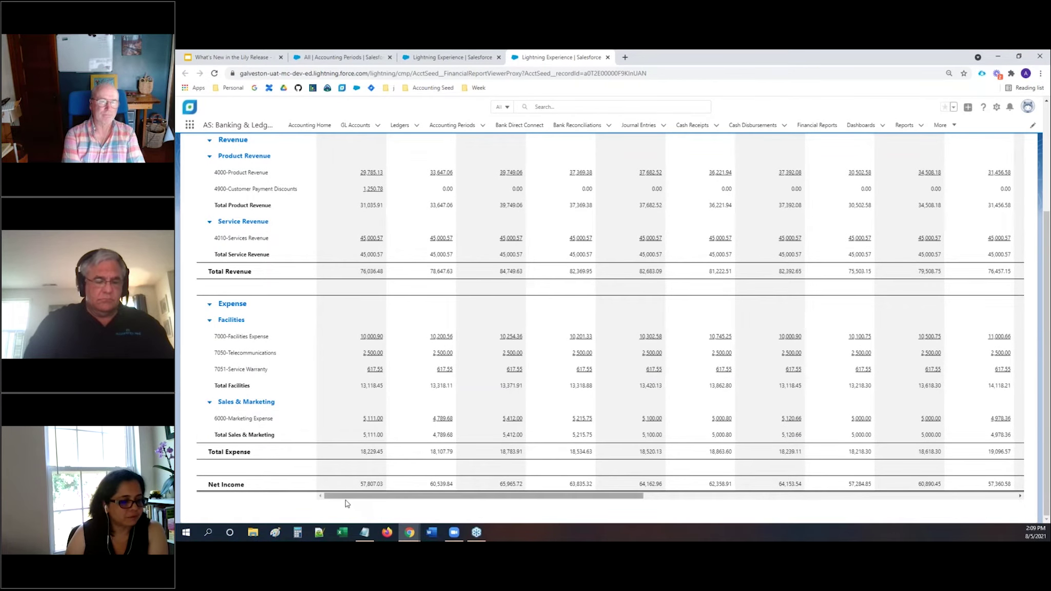
{"action": "left_click_drag", "start_coordinate": [342, 496], "coordinate": [570, 485]}
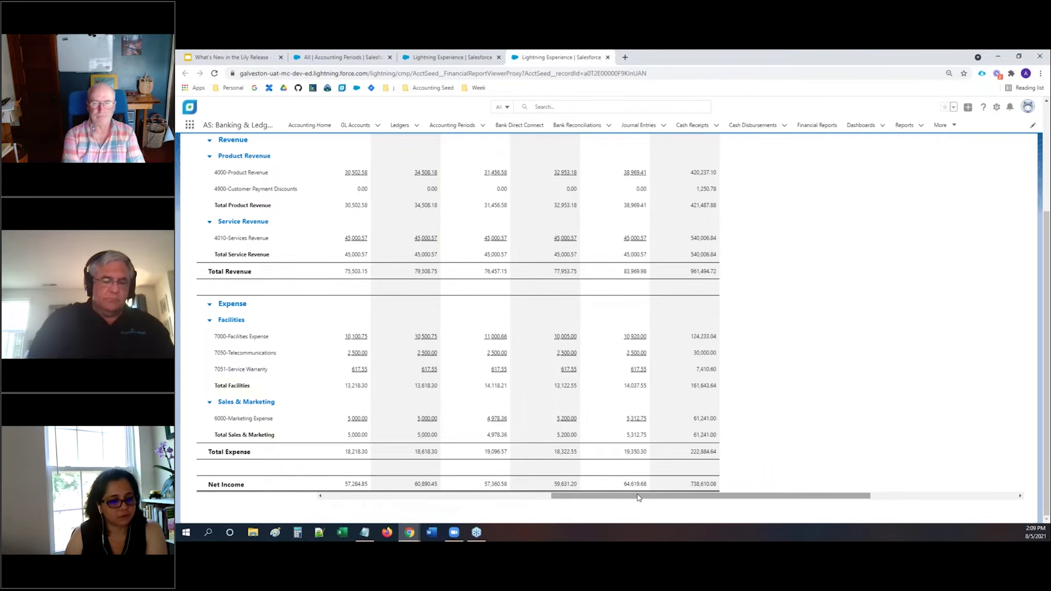
{"action": "left_click_drag", "start_coordinate": [638, 496], "coordinate": [546, 513]}
{"action": "scroll", "coordinate": [559, 432], "scroll_direction": "left", "scroll_amount": 9}
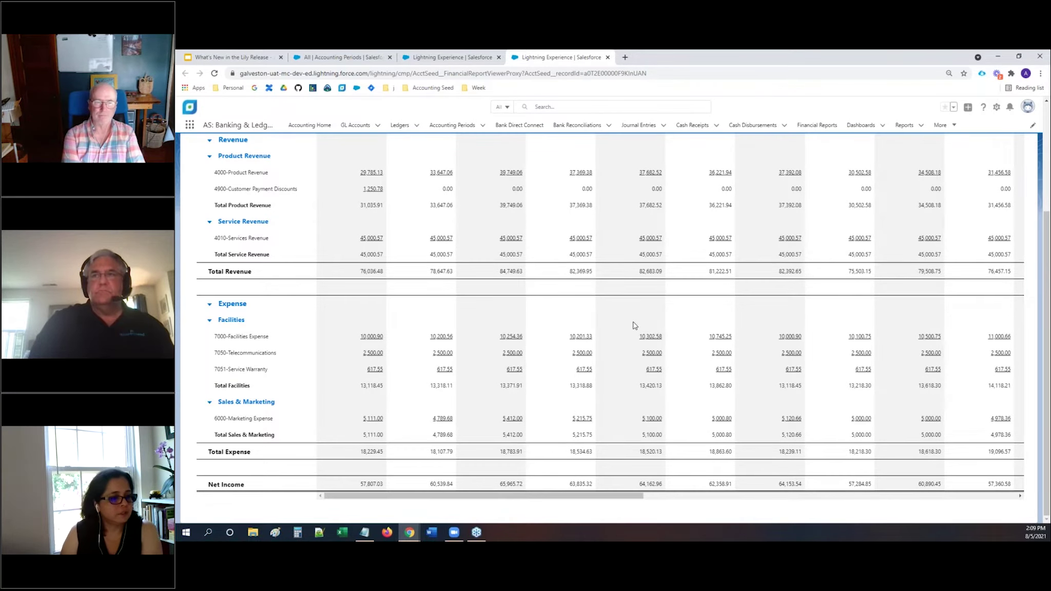
{"action": "scroll", "coordinate": [633, 322], "scroll_direction": "up", "scroll_amount": 3}
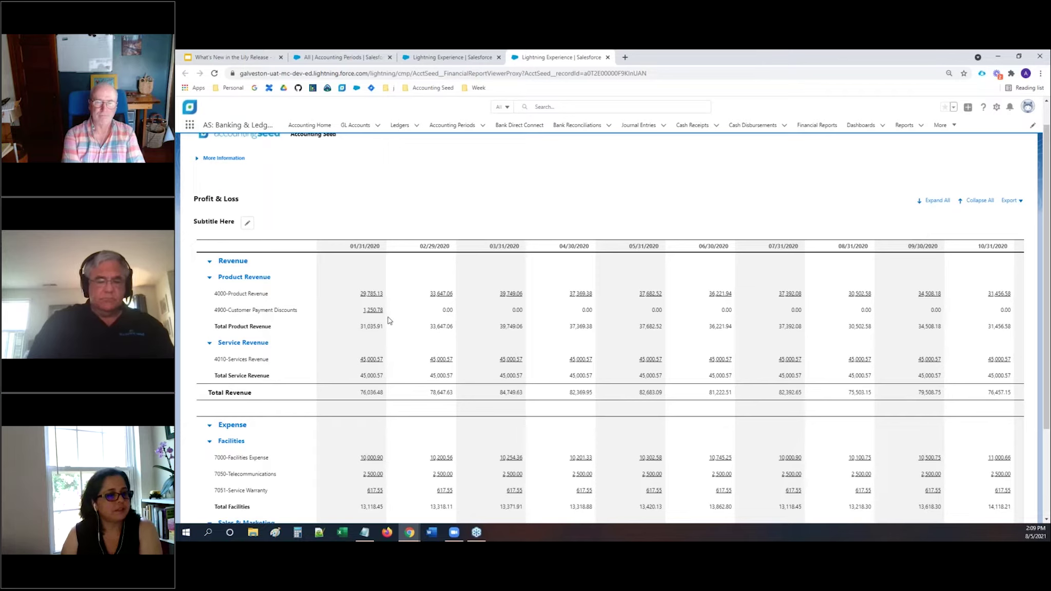
{"action": "left_click", "coordinate": [371, 295]}
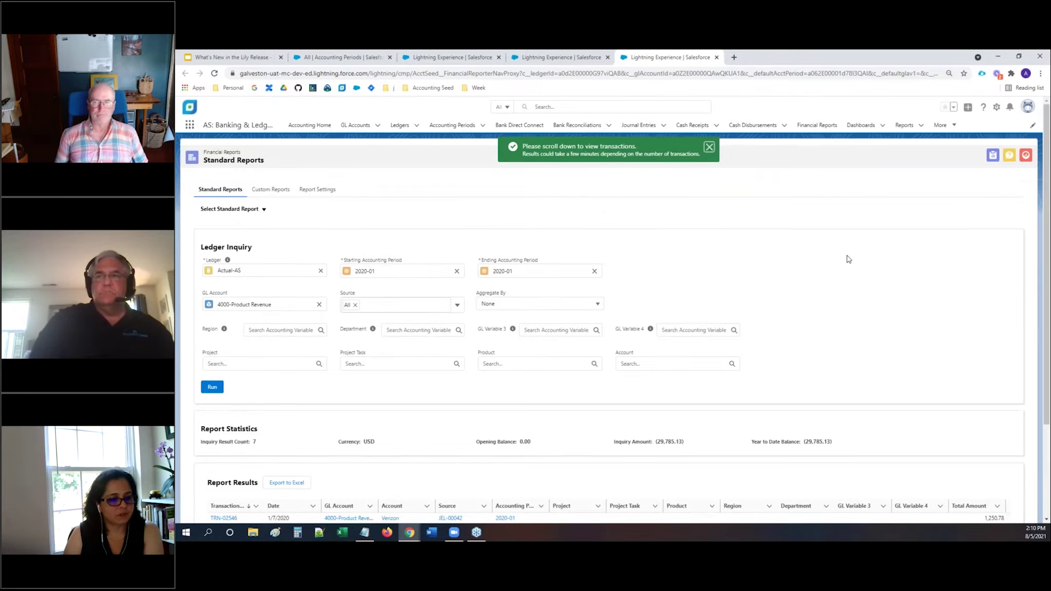
Step: Examine the ledger inquiry's statistics and transactions, plus the choices available for Source and Aggregate By
{"action": "scroll", "coordinate": [846, 251], "scroll_direction": "down", "scroll_amount": 2}
{"action": "scroll", "coordinate": [844, 256], "scroll_direction": "up", "scroll_amount": 1}
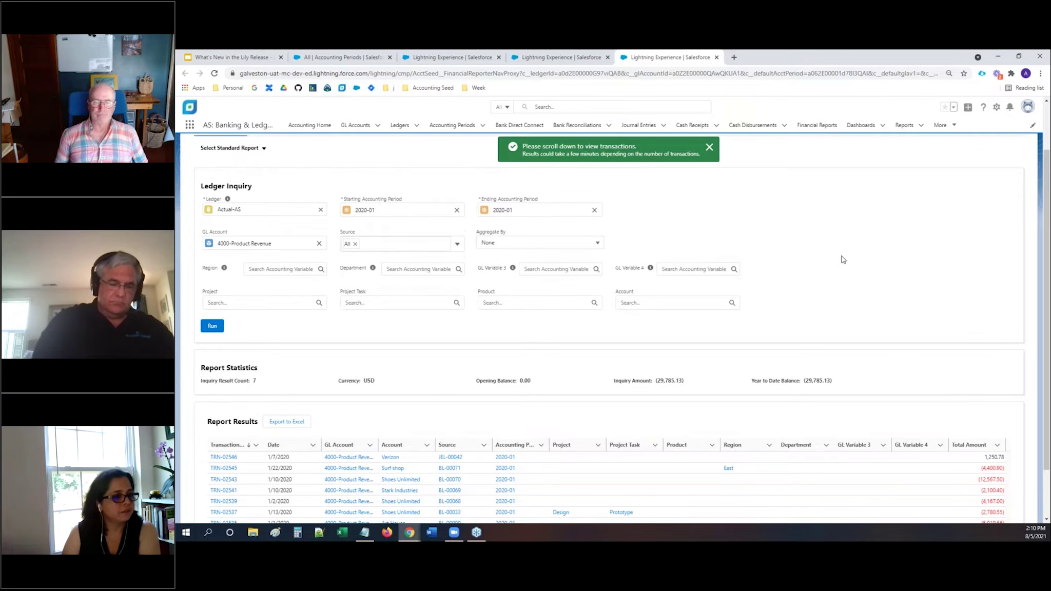
{"action": "scroll", "coordinate": [839, 256], "scroll_direction": "down", "scroll_amount": 1}
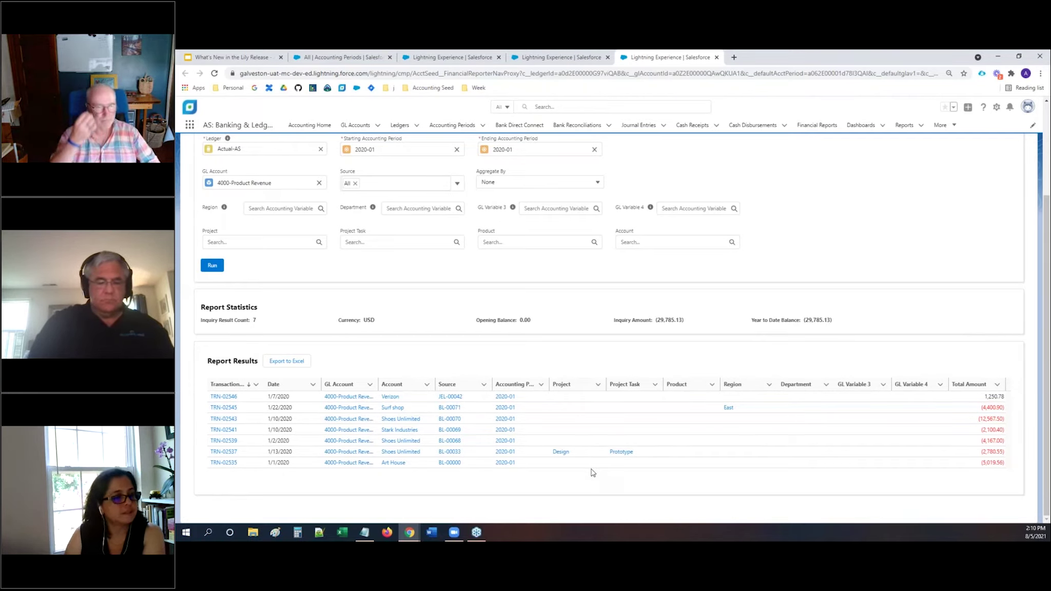
{"action": "scroll", "coordinate": [430, 329], "scroll_direction": "up", "scroll_amount": 2}
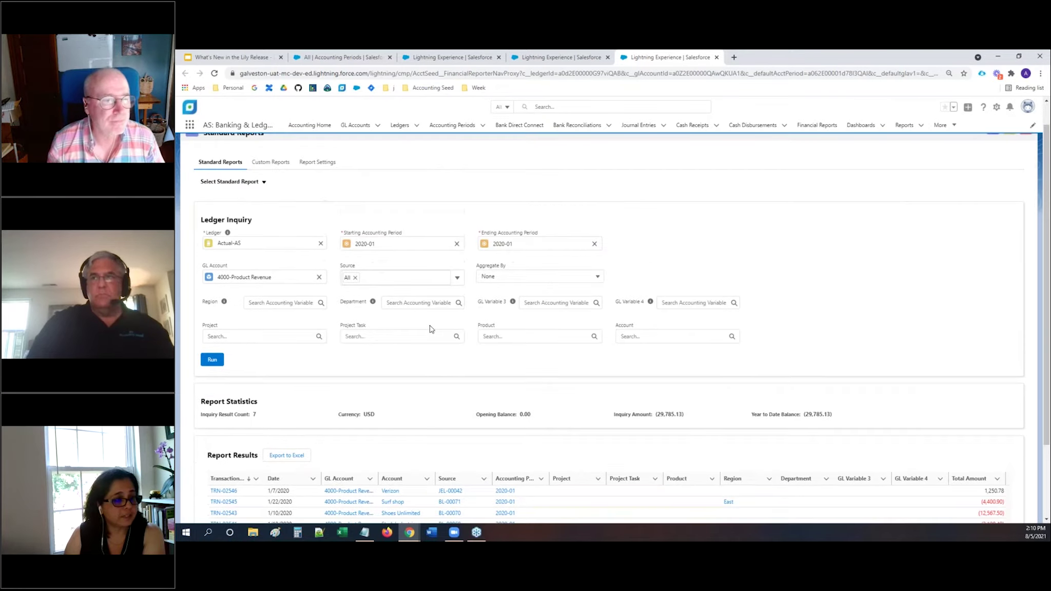
{"action": "scroll", "coordinate": [429, 328], "scroll_direction": "up", "scroll_amount": 1}
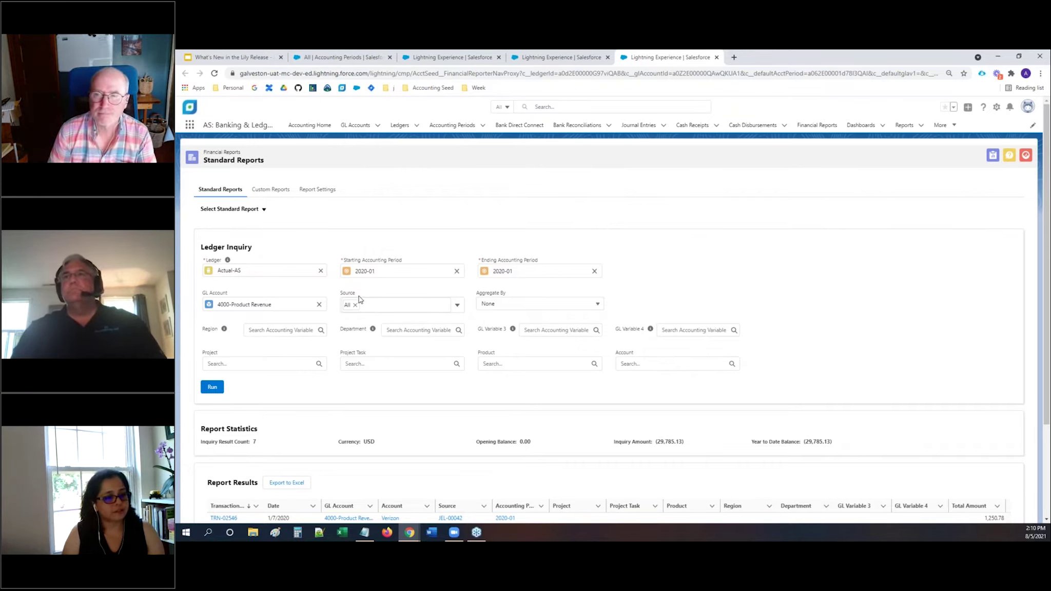
{"action": "left_click", "coordinate": [457, 306]}
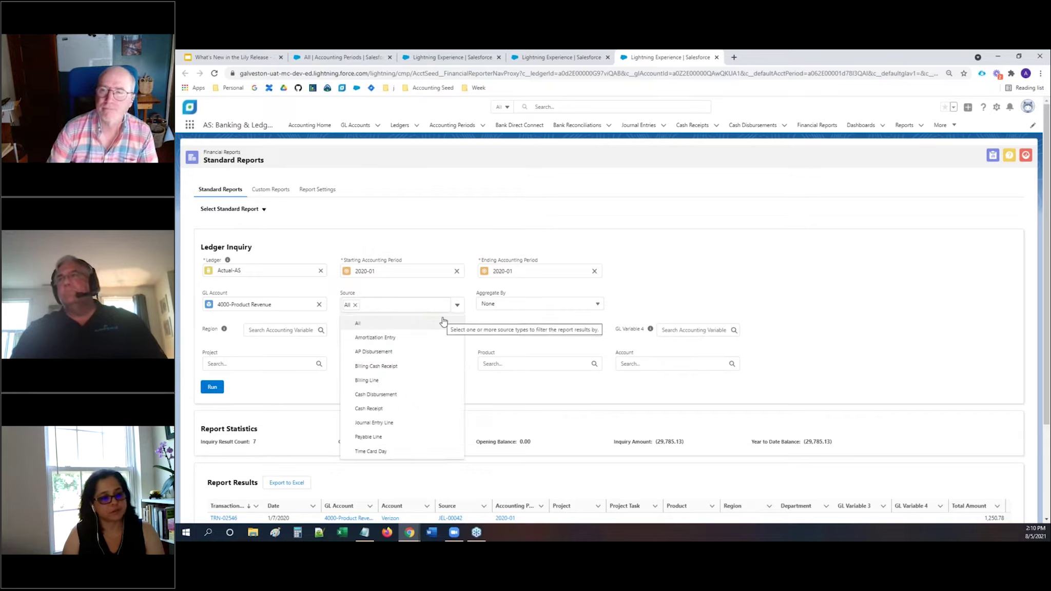
{"action": "left_click", "coordinate": [445, 294]}
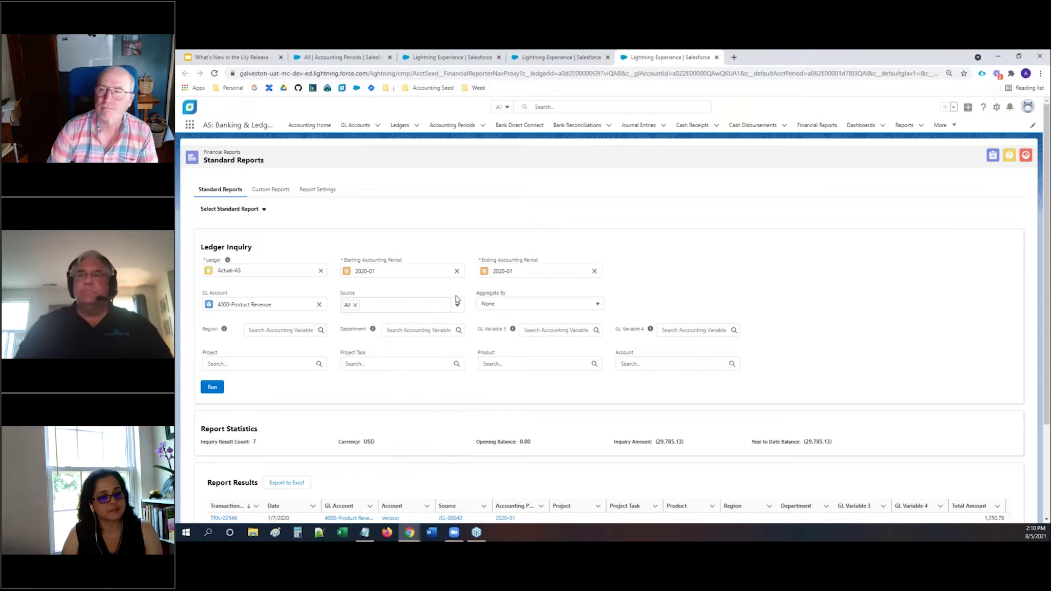
{"action": "left_click", "coordinate": [589, 302]}
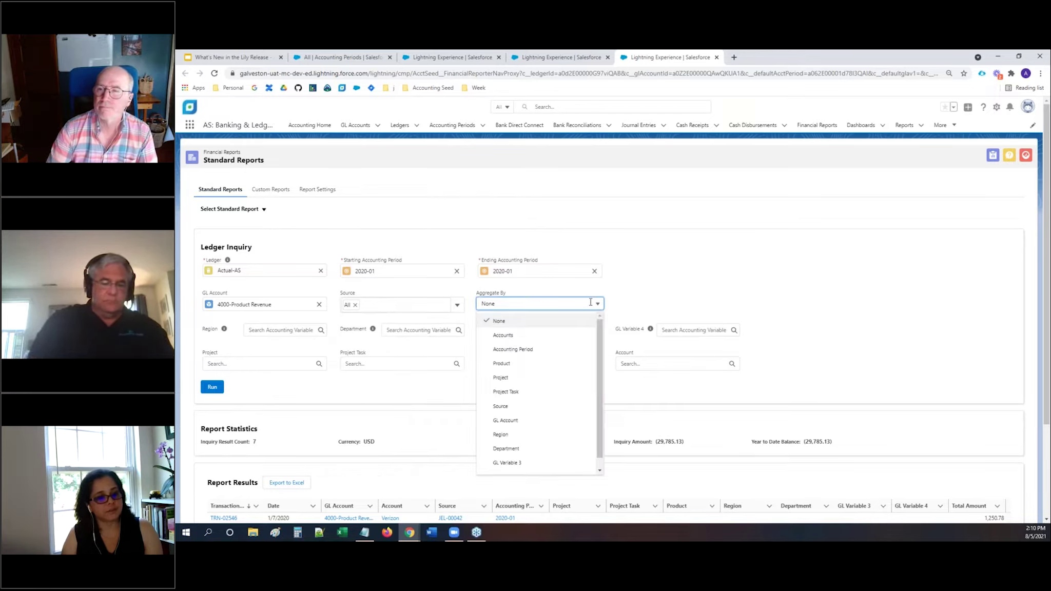
{"action": "left_click", "coordinate": [680, 278]}
{"action": "scroll", "coordinate": [697, 278], "scroll_direction": "down", "scroll_amount": 3}
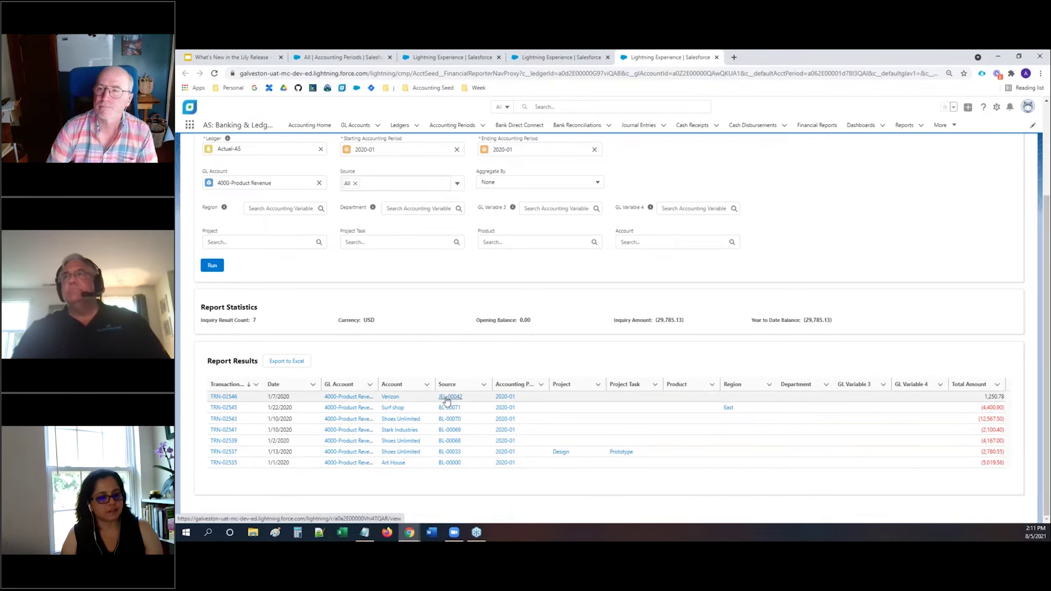
Step: Filter the ledger inquiry to the Billing Line source, run it and check the resulting transactions
{"action": "scroll", "coordinate": [477, 469], "scroll_direction": "up", "scroll_amount": 3}
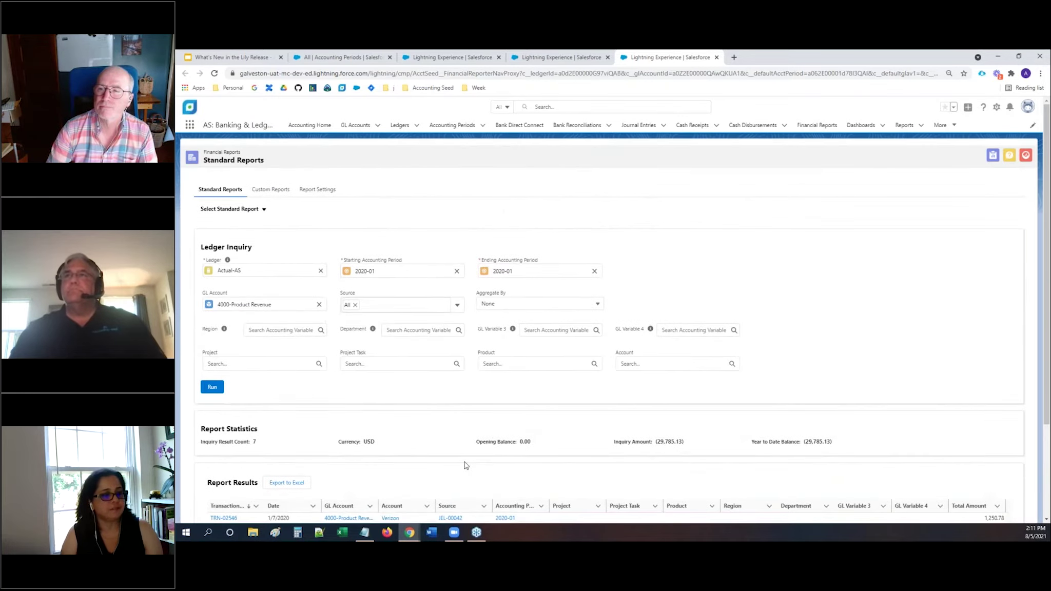
{"action": "left_click", "coordinate": [457, 306]}
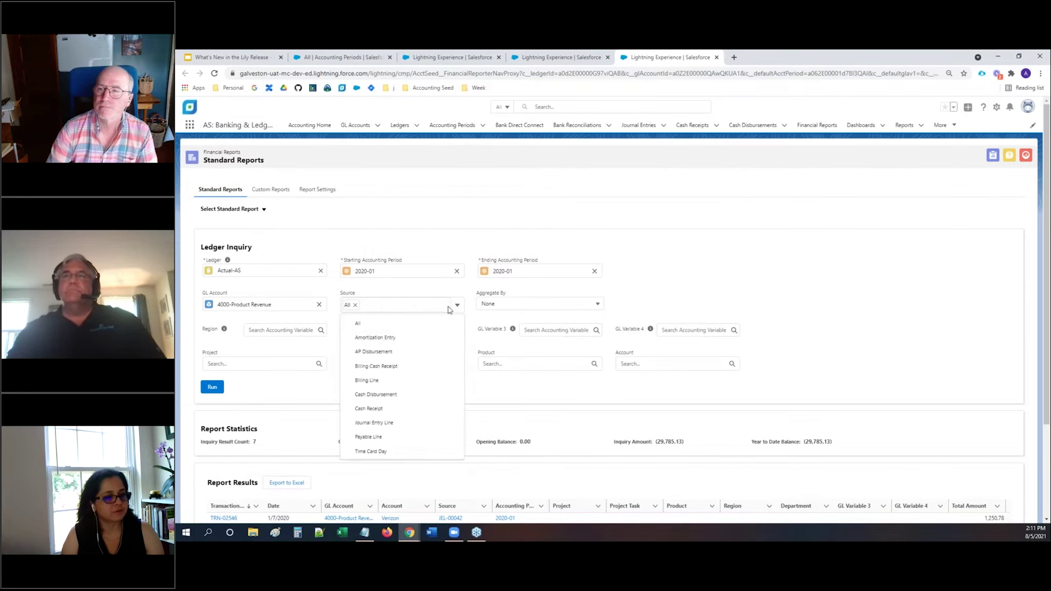
{"action": "left_click", "coordinate": [365, 382]}
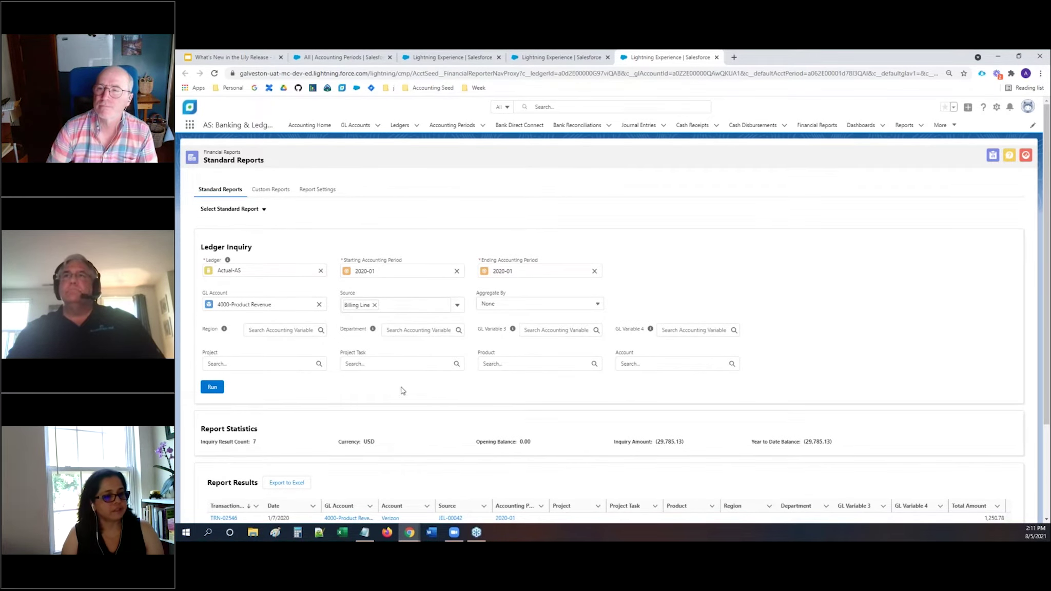
{"action": "left_click", "coordinate": [212, 386]}
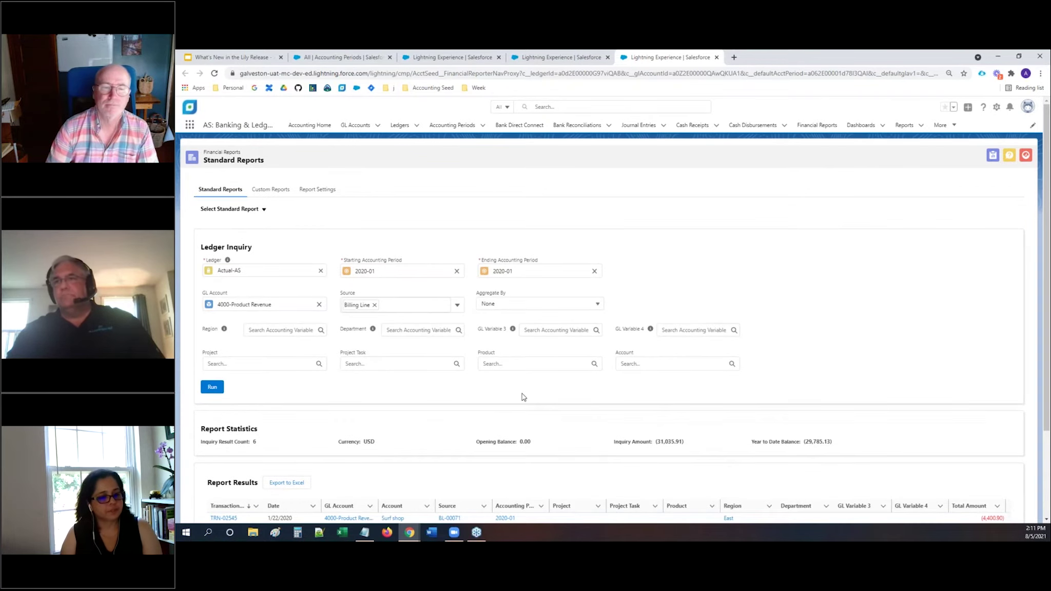
{"action": "scroll", "coordinate": [521, 396], "scroll_direction": "down", "scroll_amount": 1}
{"action": "scroll", "coordinate": [505, 488], "scroll_direction": "down", "scroll_amount": 2}
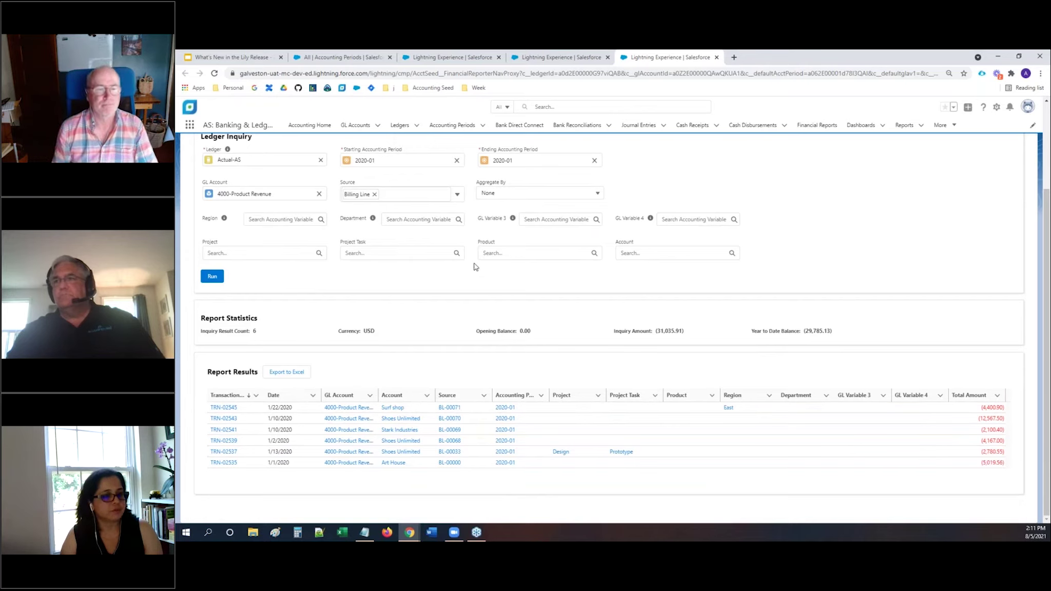
Step: Add Journal Entry Line to the source filter and rerun the ledger inquiry
{"action": "left_click", "coordinate": [419, 197]}
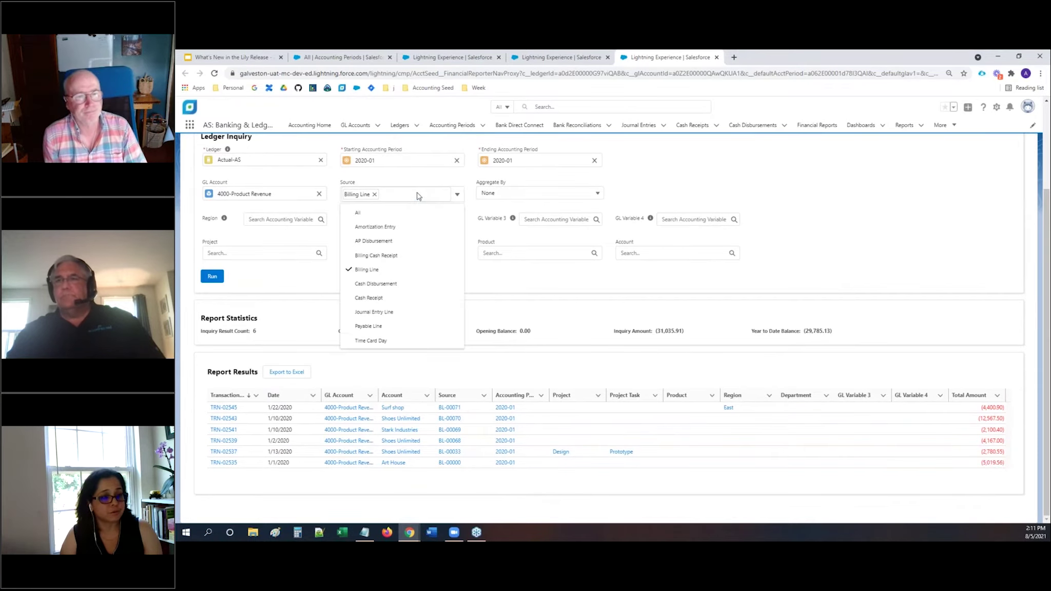
{"action": "left_click", "coordinate": [351, 313]}
{"action": "left_click", "coordinate": [212, 277]}
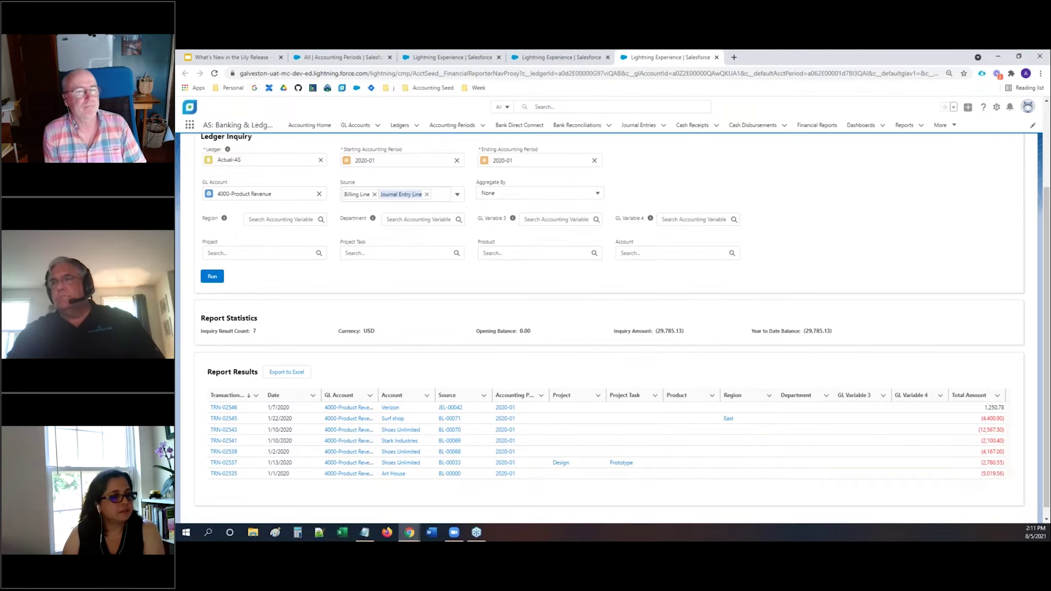
Step: Reset the inquiry's source filter to All and rerun it
{"action": "left_click", "coordinate": [457, 194]}
{"action": "left_click", "coordinate": [362, 221]}
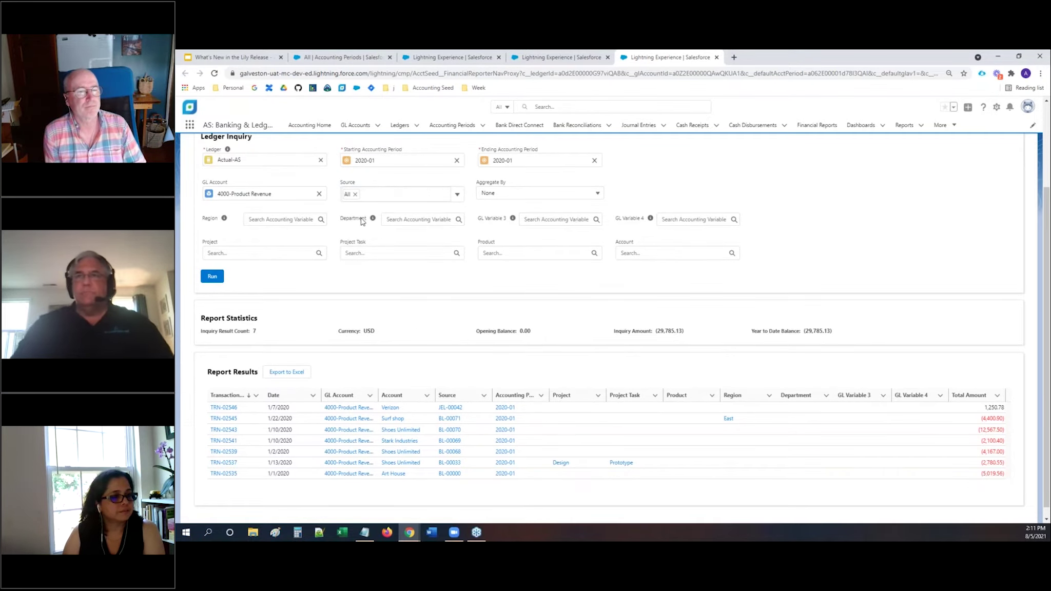
{"action": "left_click", "coordinate": [211, 276]}
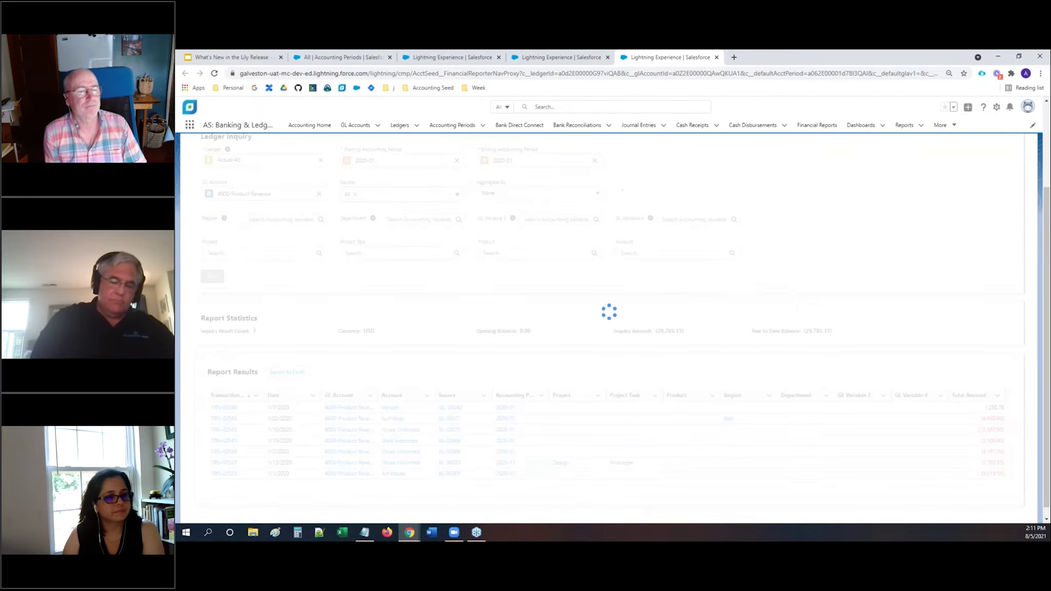
Step: Aggregate the ledger inquiry by Accounts and run it
{"action": "left_click", "coordinate": [571, 194]}
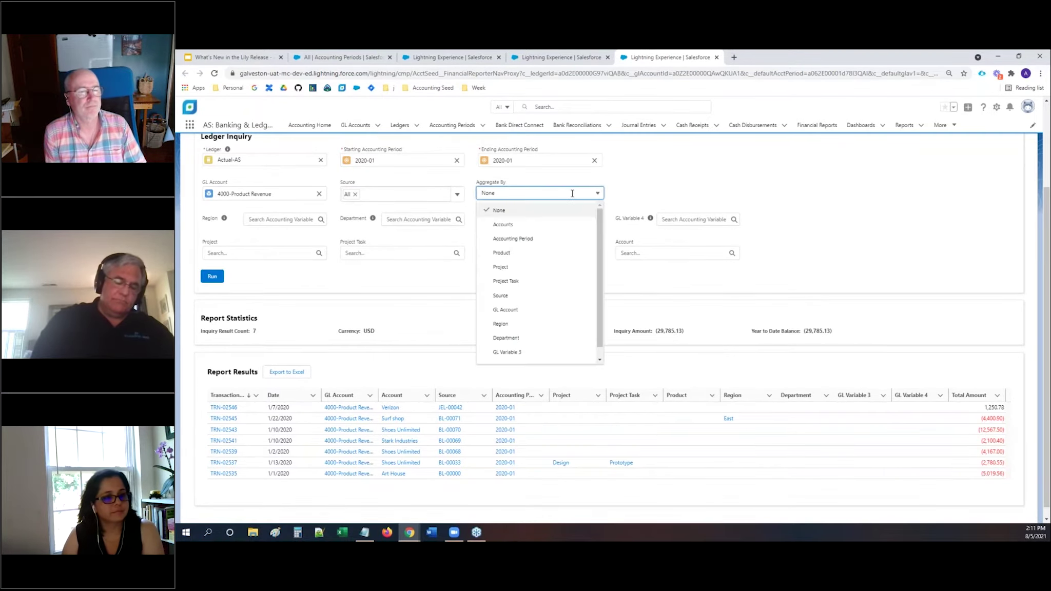
{"action": "left_click", "coordinate": [547, 209]}
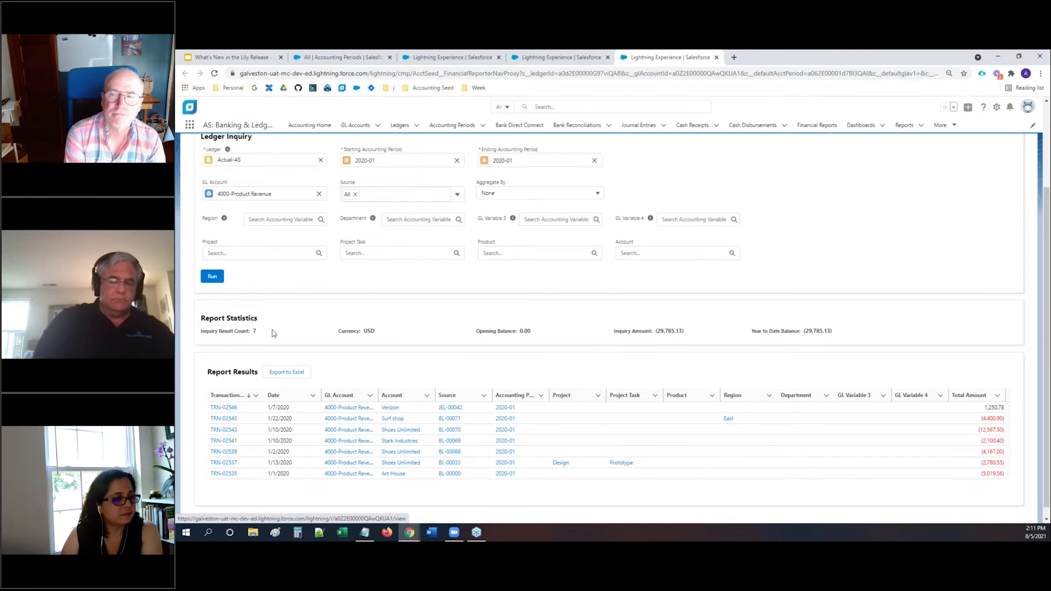
{"action": "left_click", "coordinate": [528, 195]}
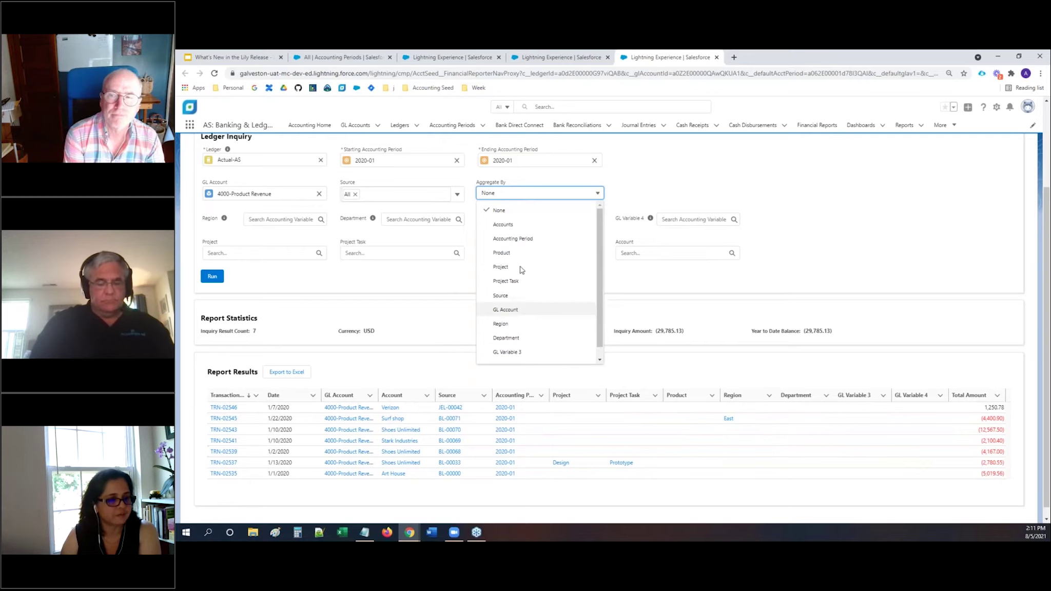
{"action": "left_click", "coordinate": [510, 227]}
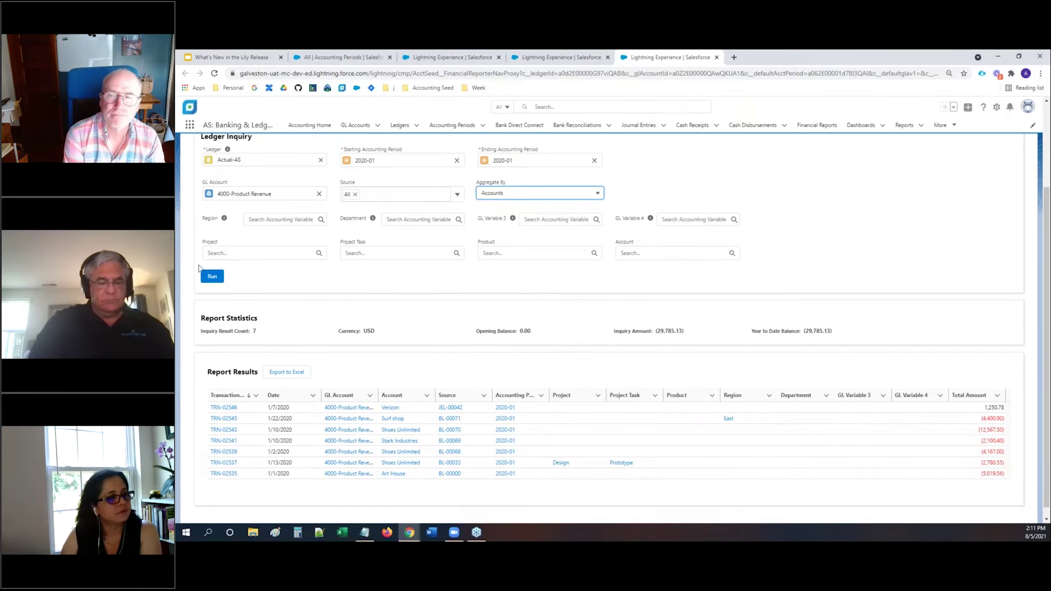
{"action": "left_click", "coordinate": [212, 276]}
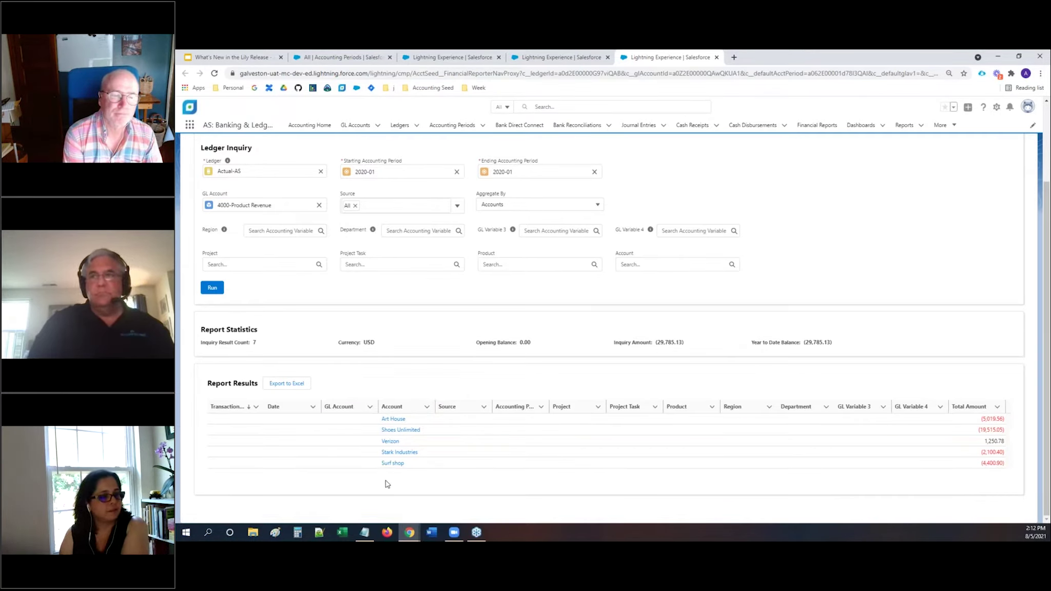
Step: Set the inquiry's aggregation back to None and rerun it to list individual transactions
{"action": "left_click", "coordinate": [524, 205]}
{"action": "left_click", "coordinate": [507, 224]}
{"action": "left_click", "coordinate": [220, 290]}
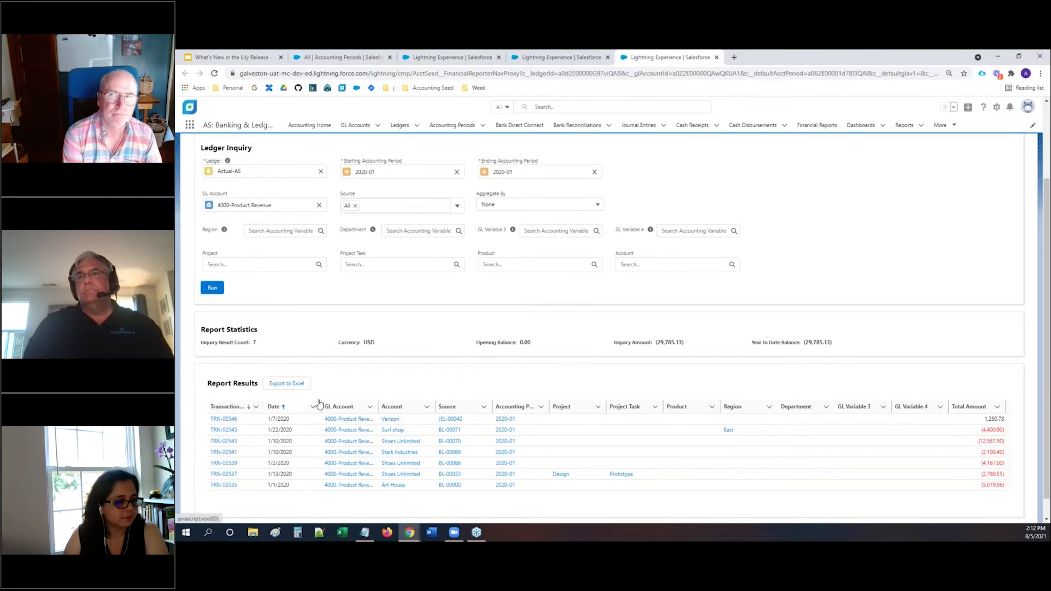
Step: Export the inquiry results to Excel and view the downloaded workbook with editing enabled, closing it when done
{"action": "left_click", "coordinate": [283, 384]}
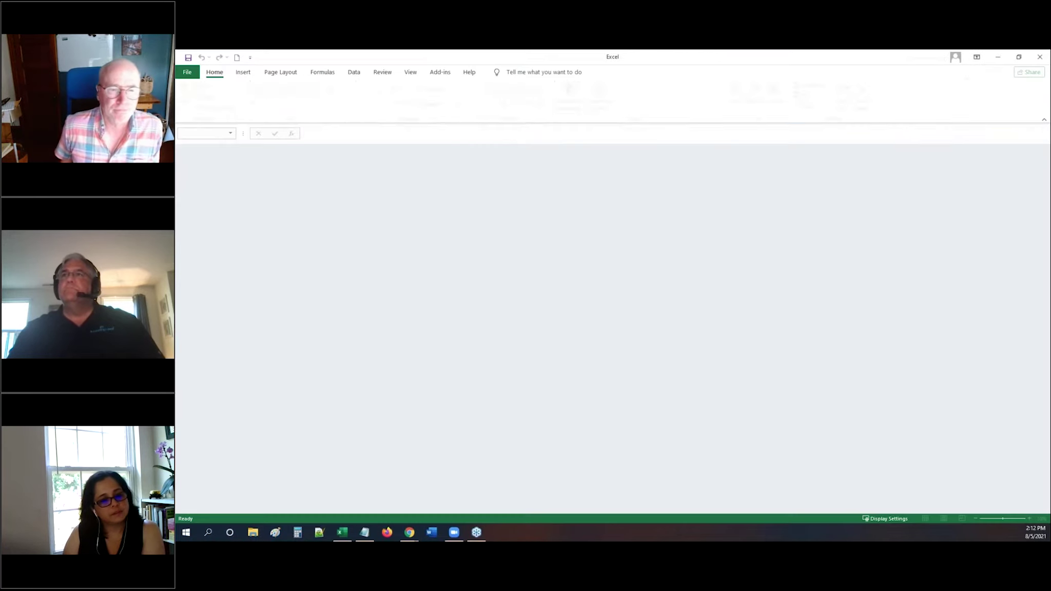
{"action": "left_click", "coordinate": [586, 319]}
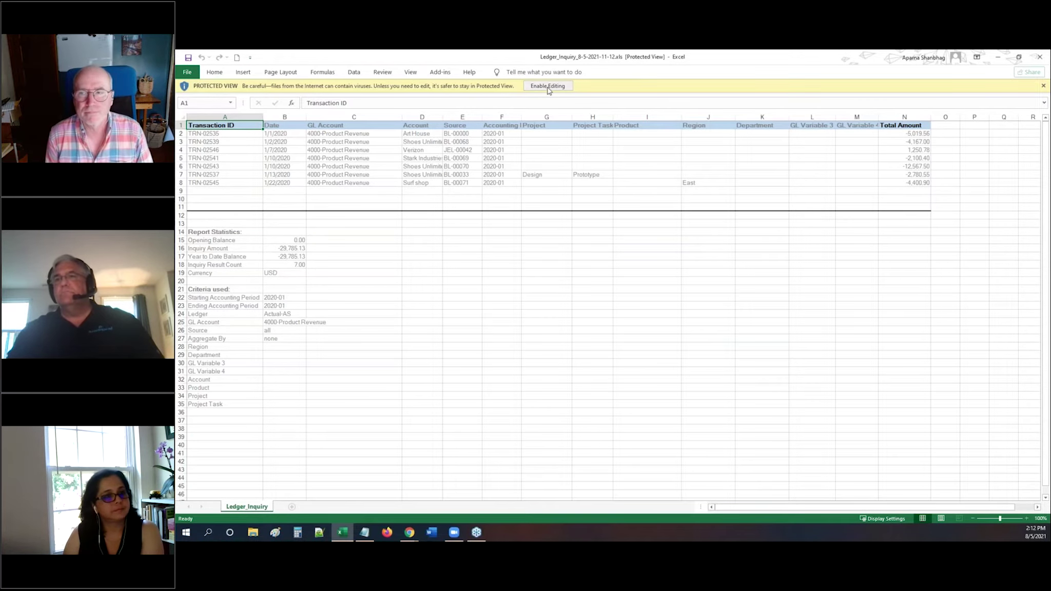
{"action": "left_click", "coordinate": [547, 86]}
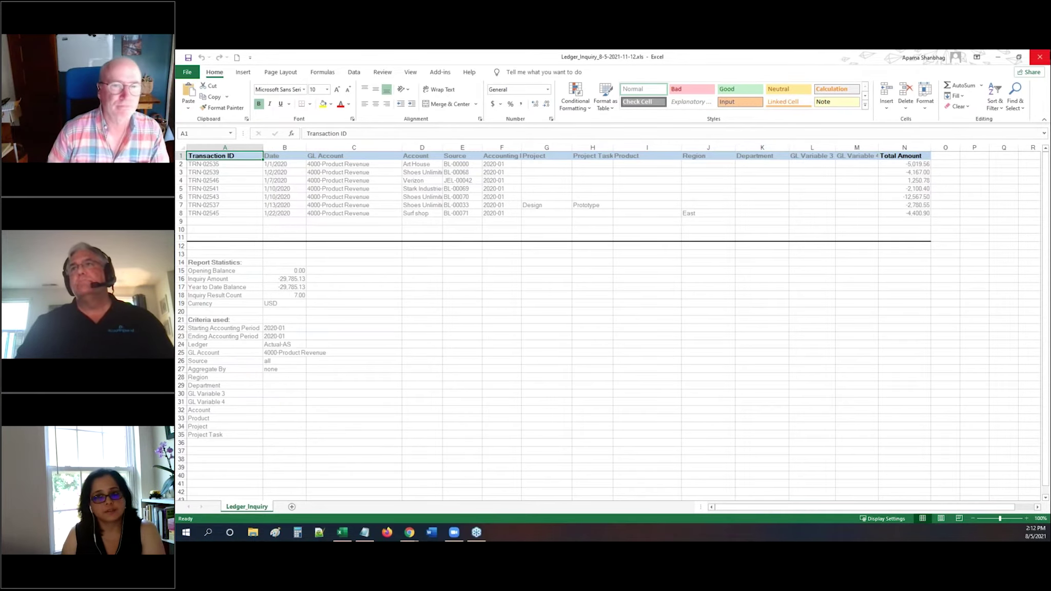
{"action": "left_click", "coordinate": [1040, 57]}
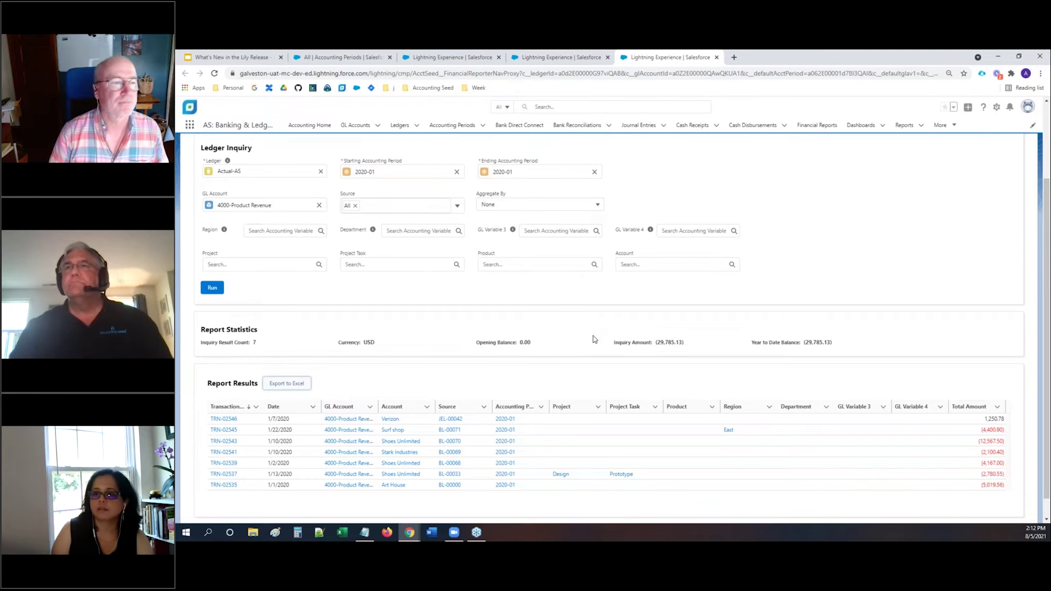
Step: Select the Profit & Loss standard report, switching to P & L vs. Budget and back to load its default ledger and periods
{"action": "scroll", "coordinate": [524, 312], "scroll_direction": "up", "scroll_amount": 2}
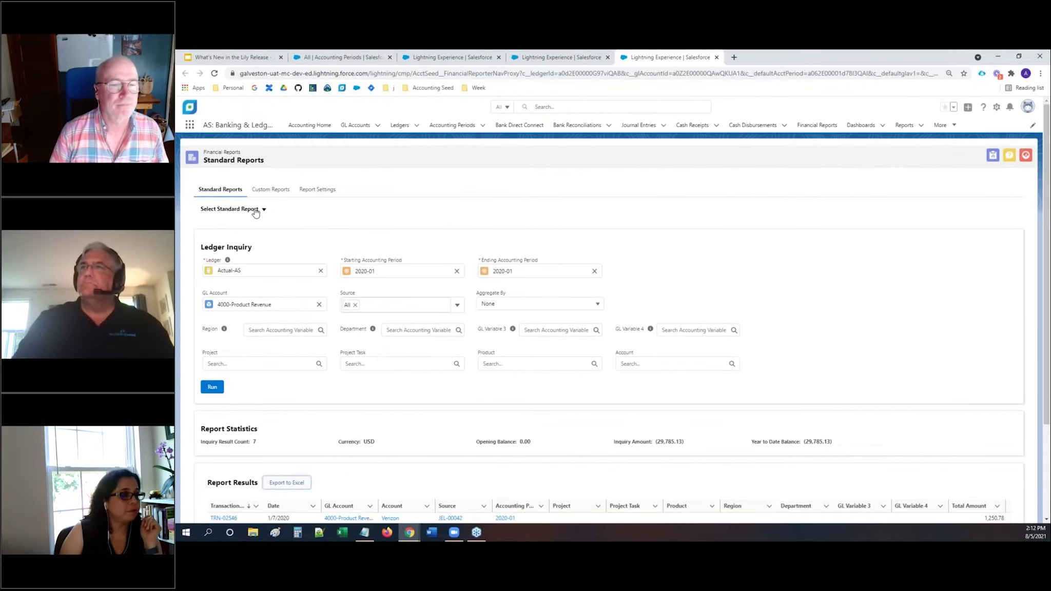
{"action": "left_click", "coordinate": [249, 213]}
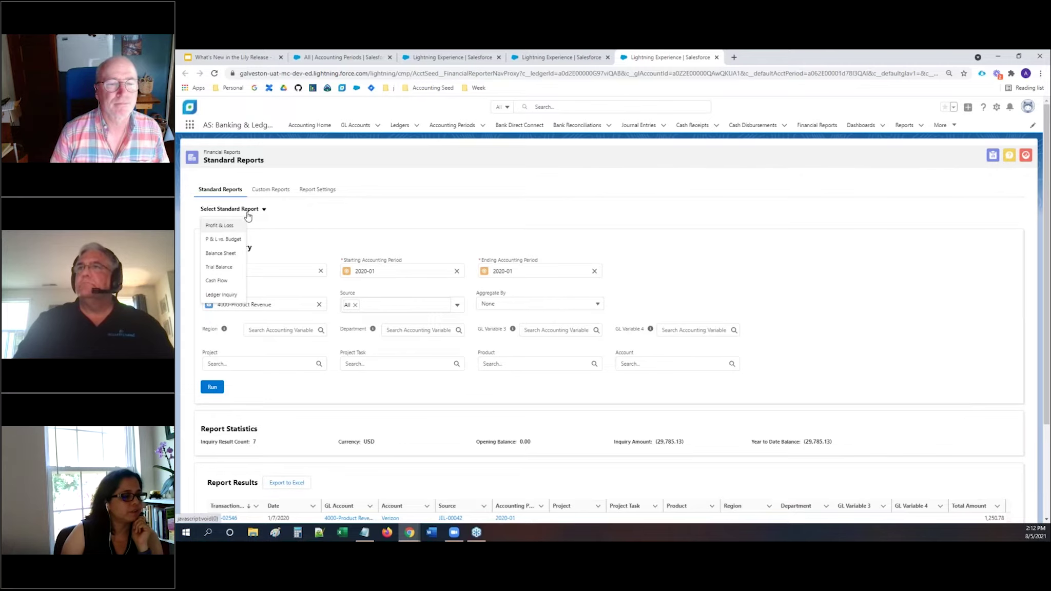
{"action": "left_click", "coordinate": [219, 225]}
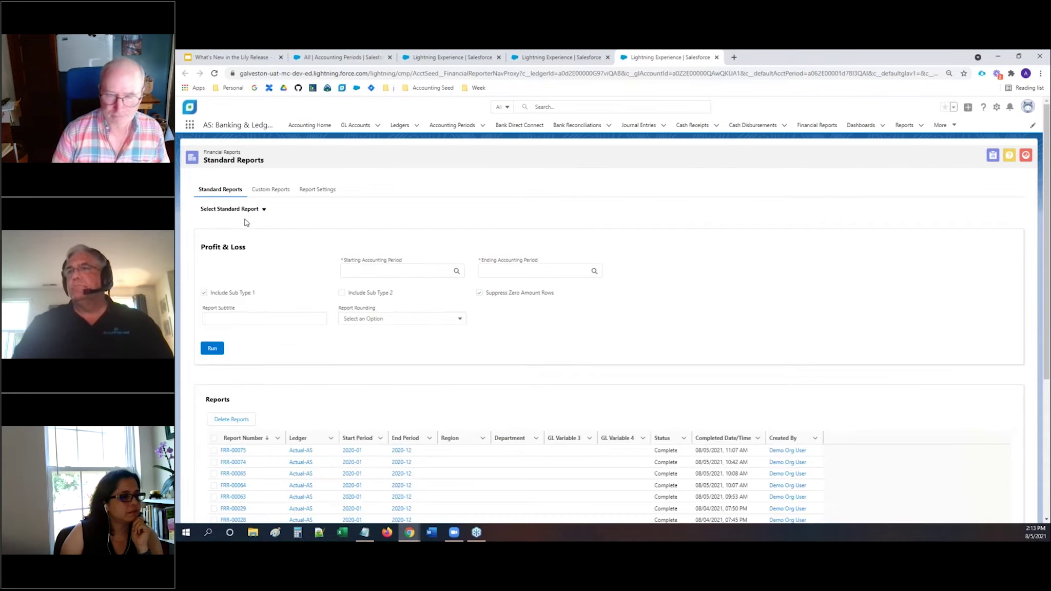
{"action": "left_click", "coordinate": [243, 210]}
{"action": "left_click", "coordinate": [226, 239]}
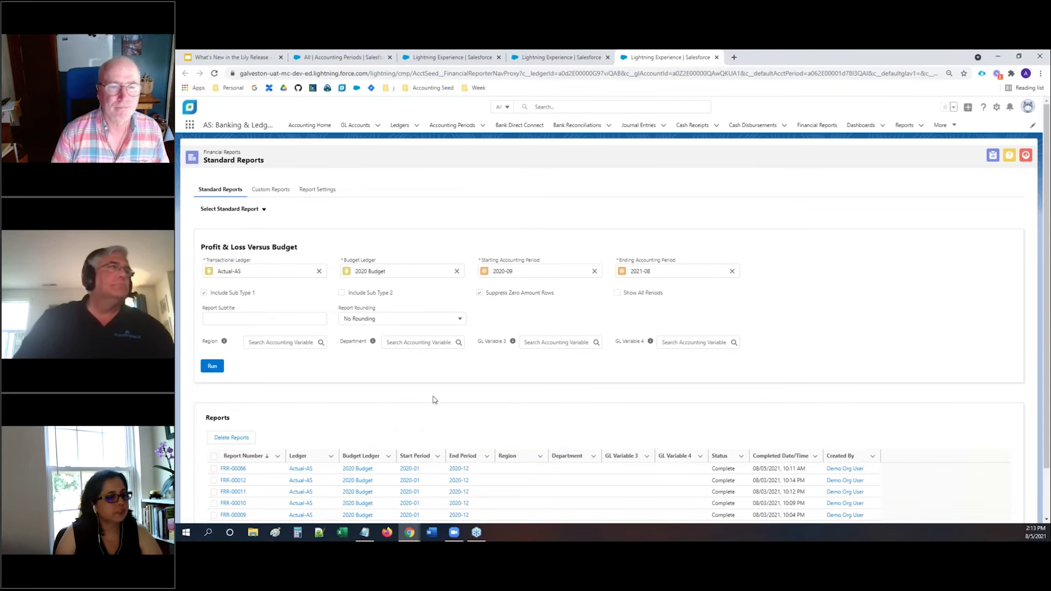
{"action": "left_click", "coordinate": [241, 210]}
{"action": "left_click", "coordinate": [220, 226]}
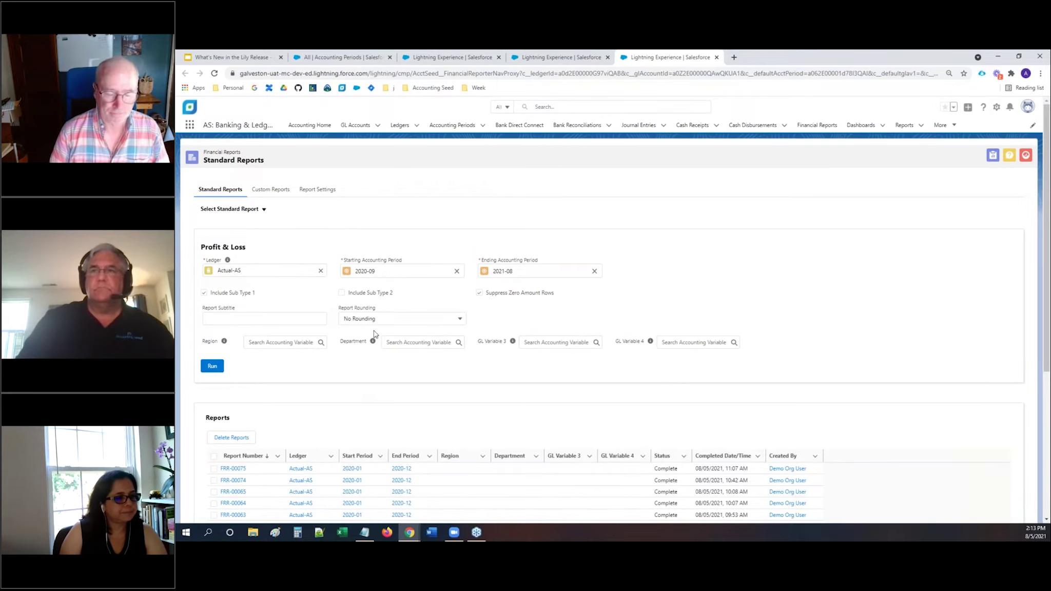
Step: Set the Profit & Loss report's starting accounting period to 2020-01 and its ending accounting period to 2020-12
{"action": "left_click", "coordinate": [457, 271]}
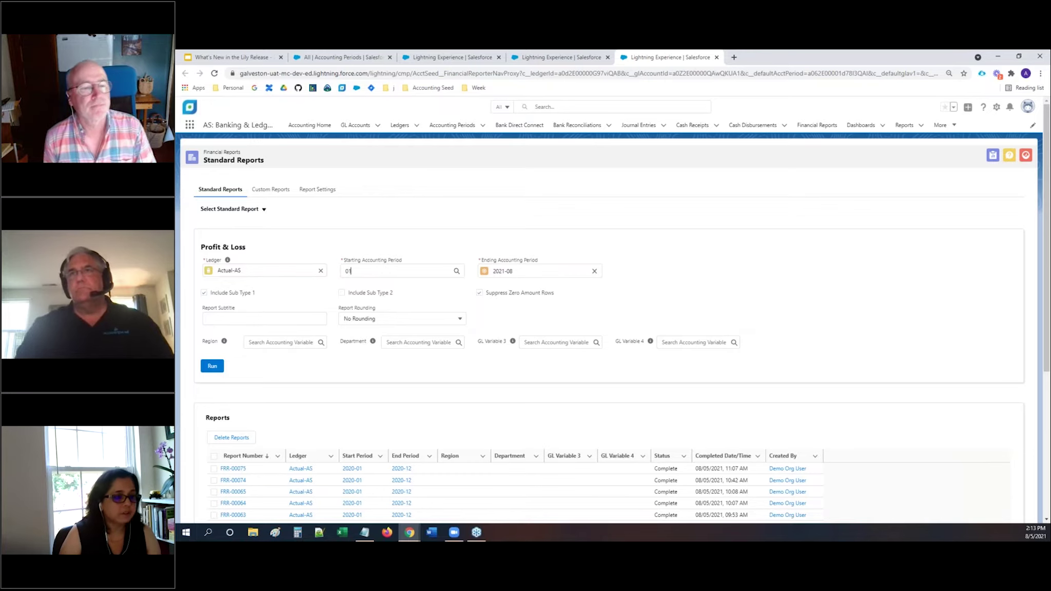
{"action": "type", "text": "2020-01"}
{"action": "left_click", "coordinate": [380, 288]}
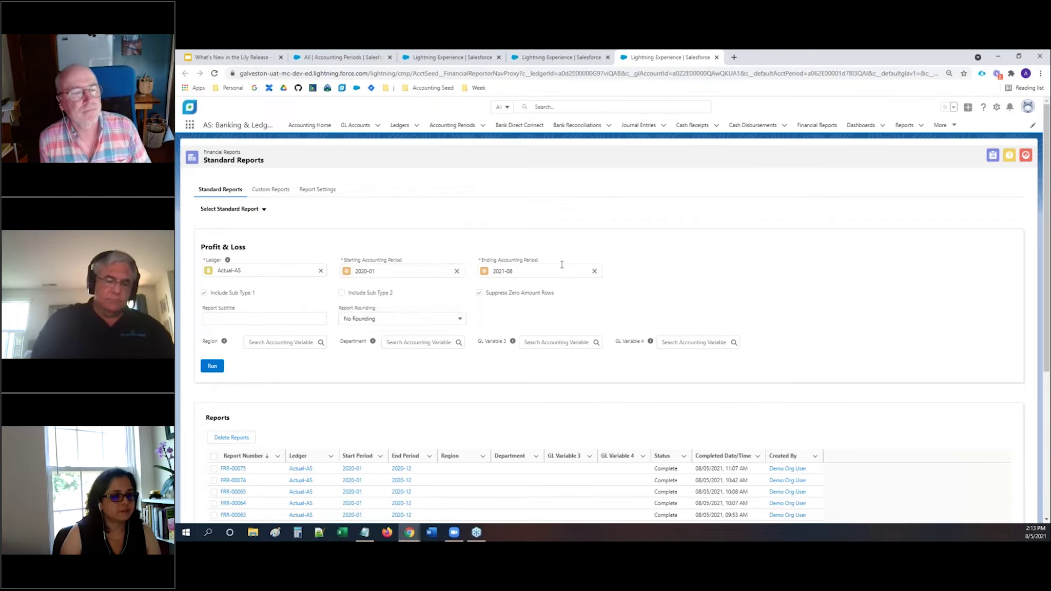
{"action": "left_click", "coordinate": [595, 271]}
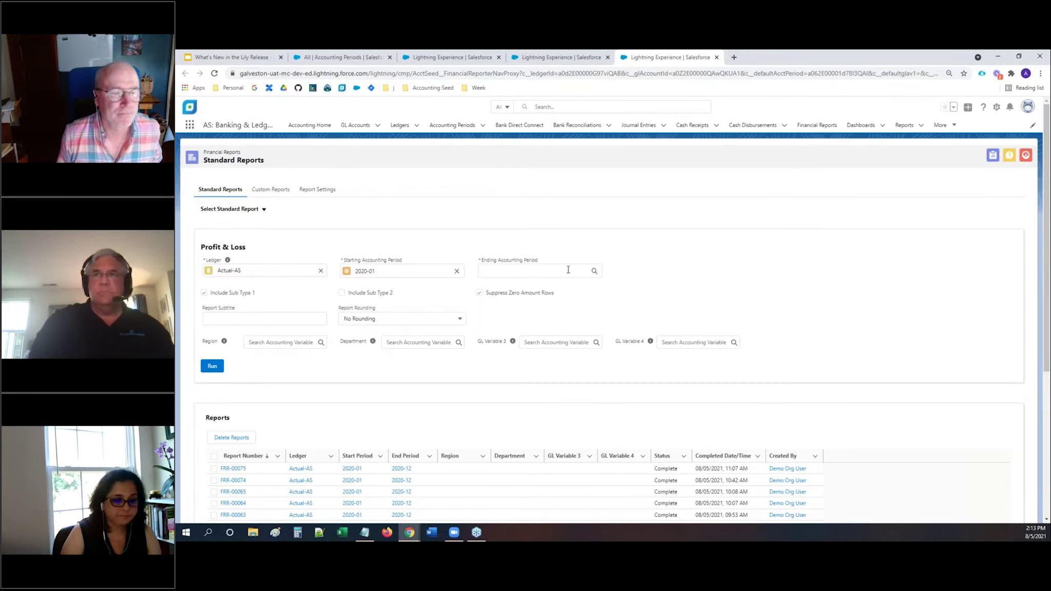
{"action": "type", "text": "2020-12"}
{"action": "left_click", "coordinate": [513, 307]}
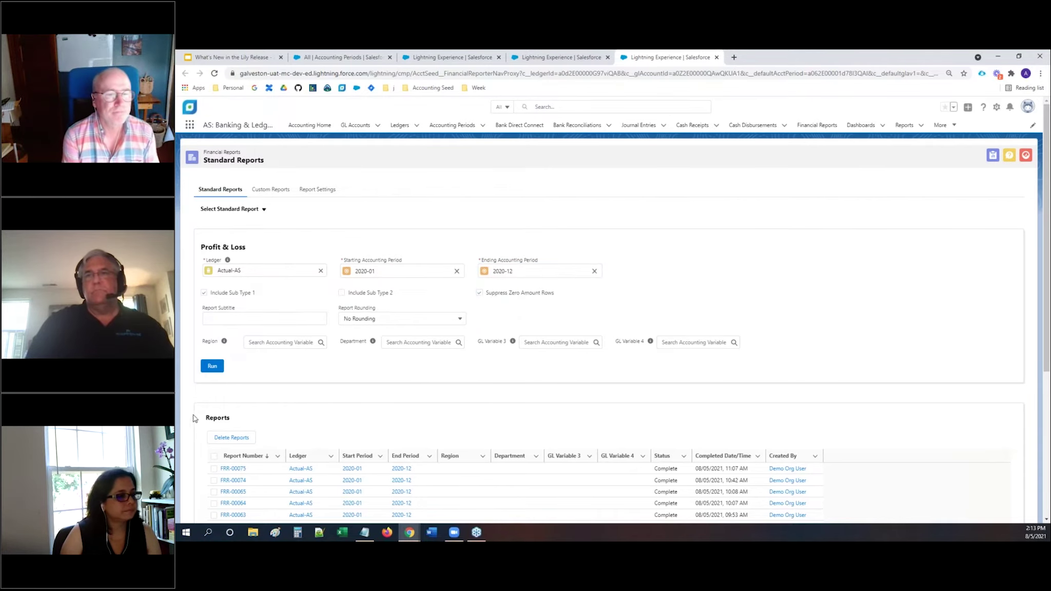
Step: Set the report rounding to Whole Amounts and run the Profit & Loss report
{"action": "left_click", "coordinate": [397, 319]}
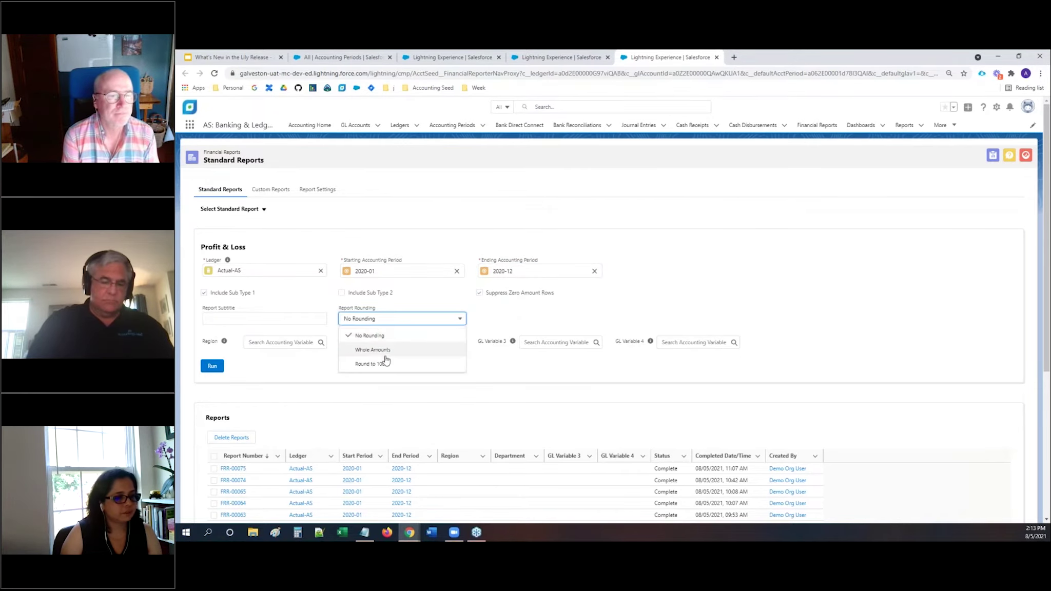
{"action": "left_click", "coordinate": [387, 352]}
{"action": "left_click", "coordinate": [212, 366]}
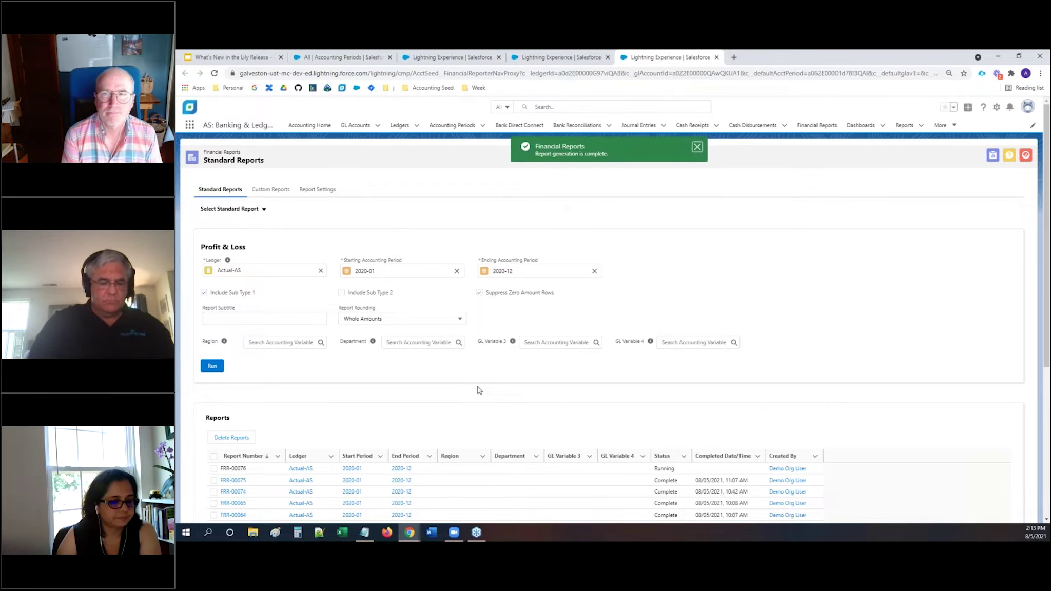
Step: Open the newly generated Profit & Loss report, expand all sections and check the rounding note above the table
{"action": "left_click", "coordinate": [231, 468]}
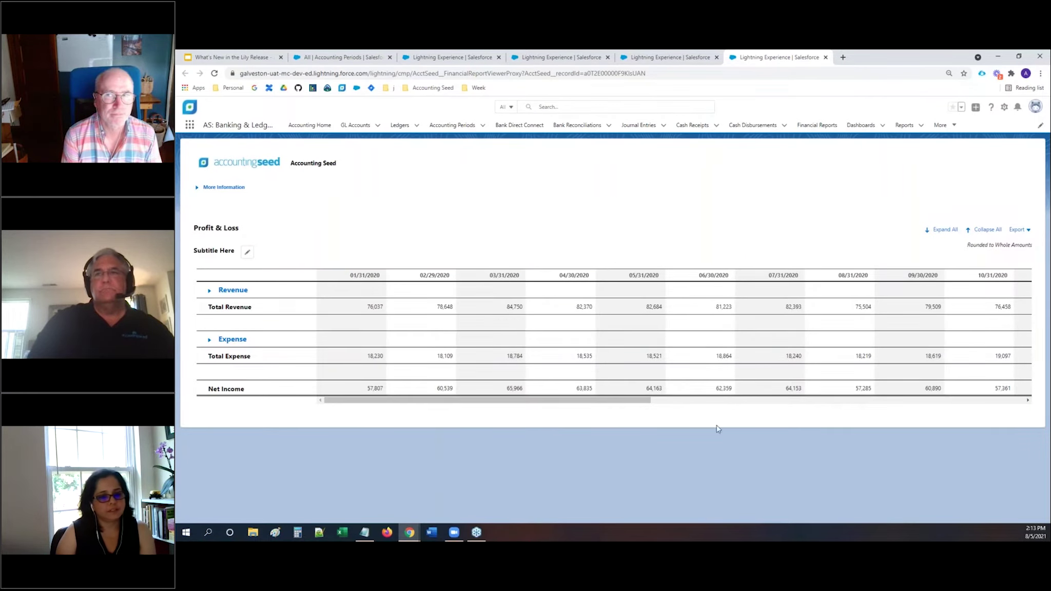
{"action": "left_click", "coordinate": [943, 230]}
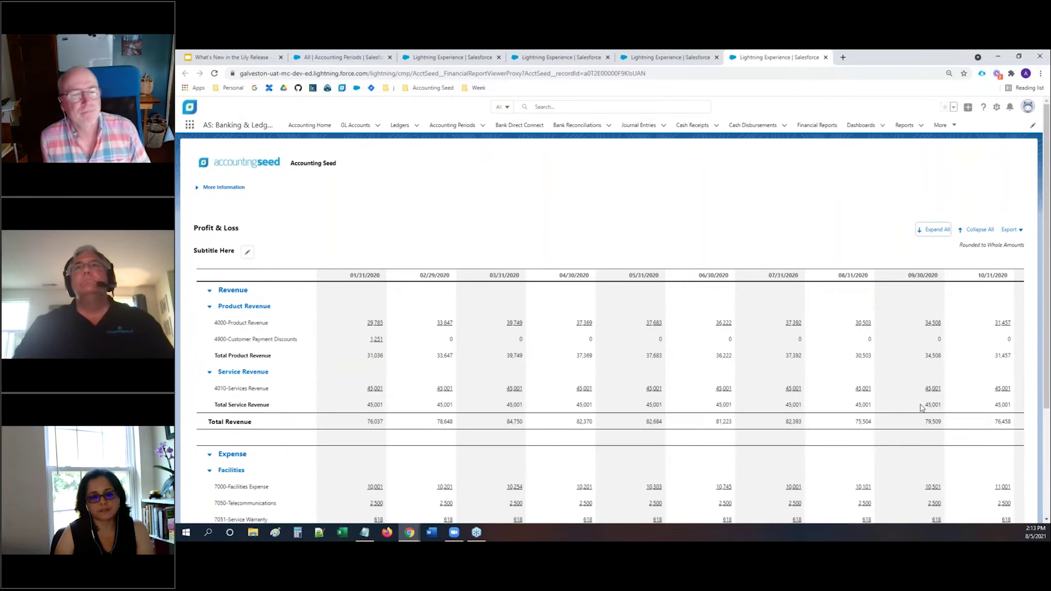
{"action": "left_click_drag", "start_coordinate": [960, 244], "coordinate": [1022, 246]}
{"action": "left_click", "coordinate": [1024, 247]}
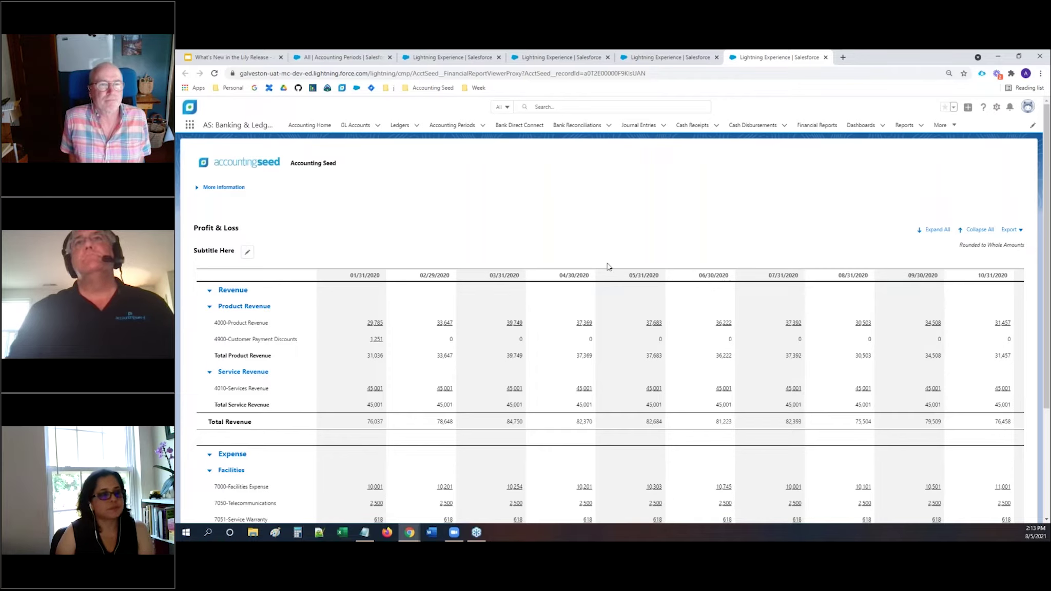
Step: Return to the Standard Reports page and select the P & L vs. Budget report
{"action": "left_click", "coordinate": [647, 61]}
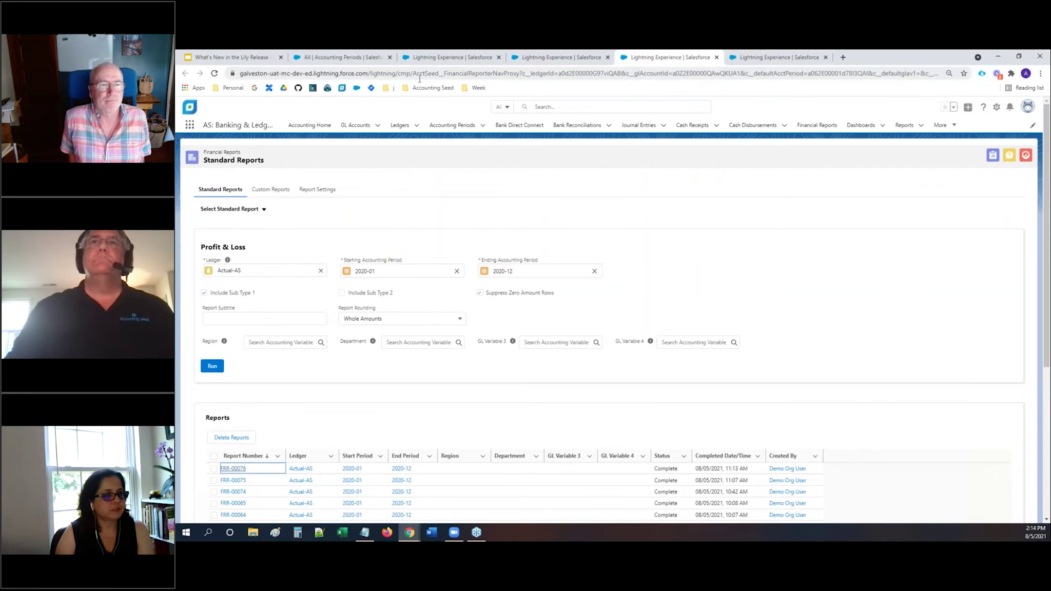
{"action": "left_click", "coordinate": [262, 212]}
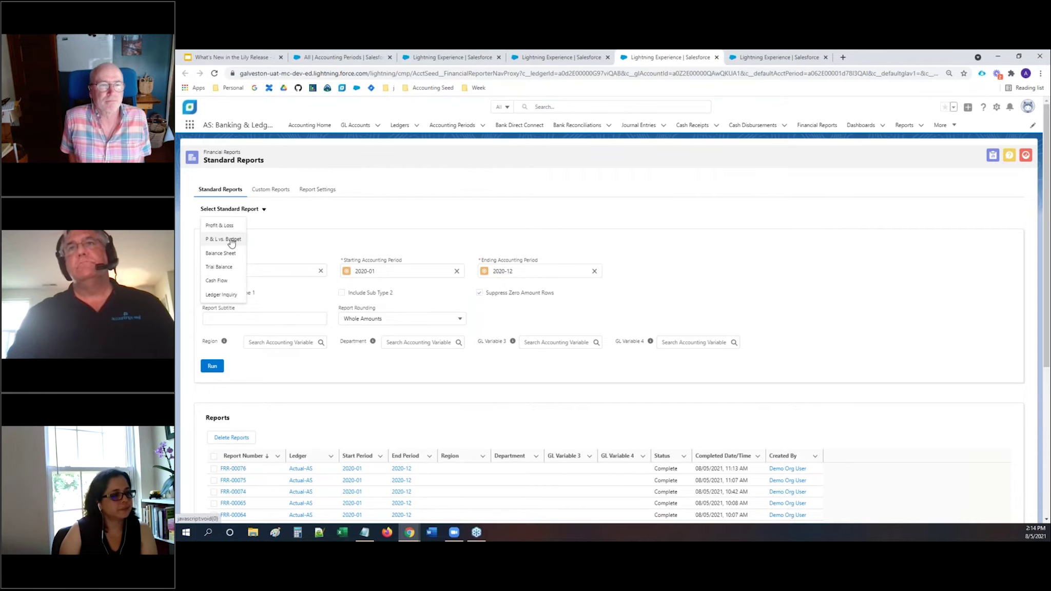
{"action": "left_click", "coordinate": [232, 240]}
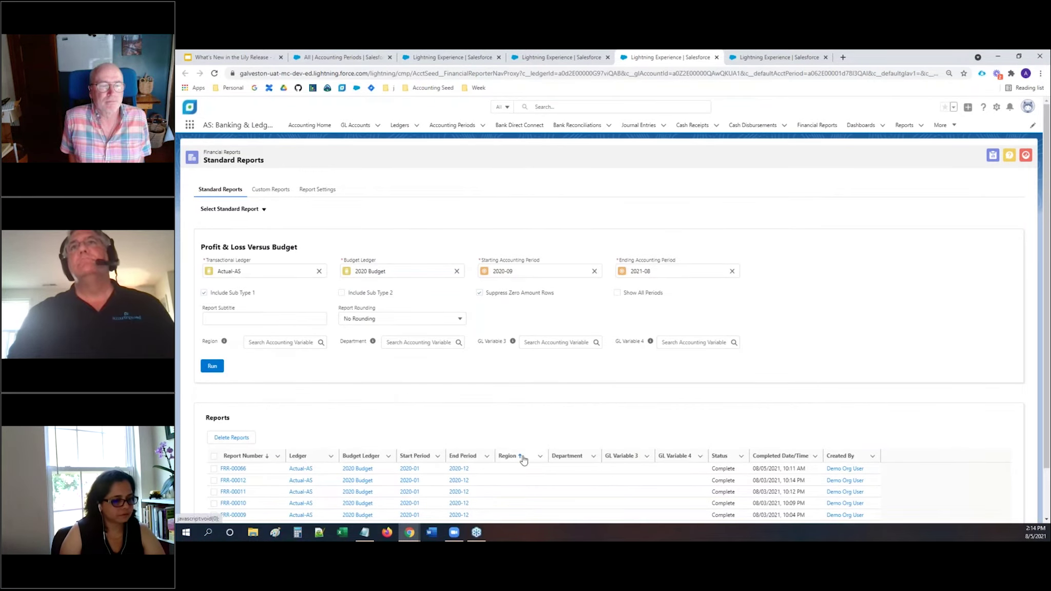
Step: Set the Profit & Loss Versus Budget accounting periods from 2020-01 to 2020-12 and run the report
{"action": "left_click", "coordinate": [594, 271]}
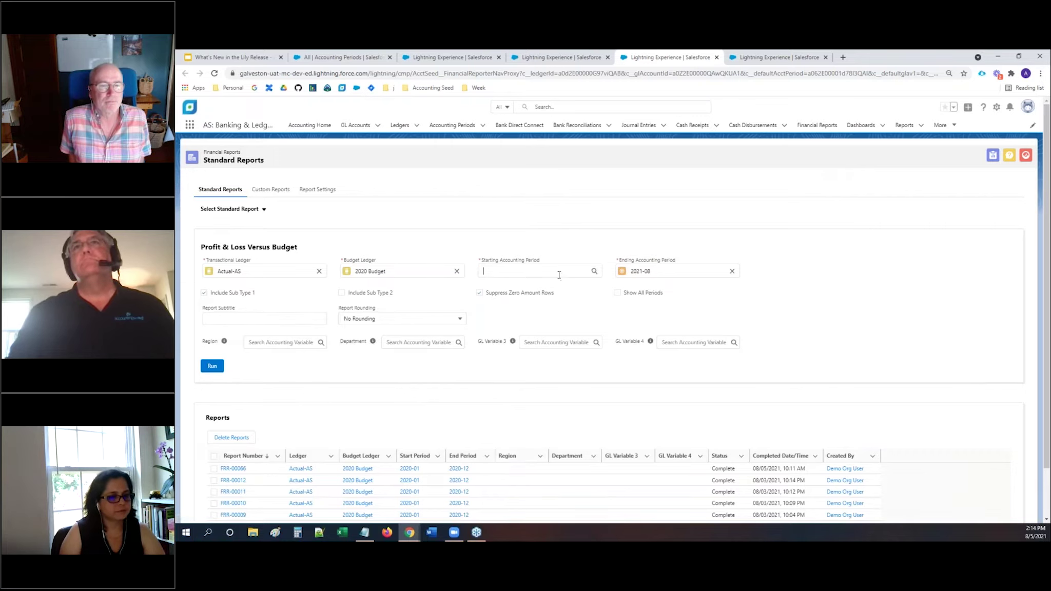
{"action": "type", "text": "01"}
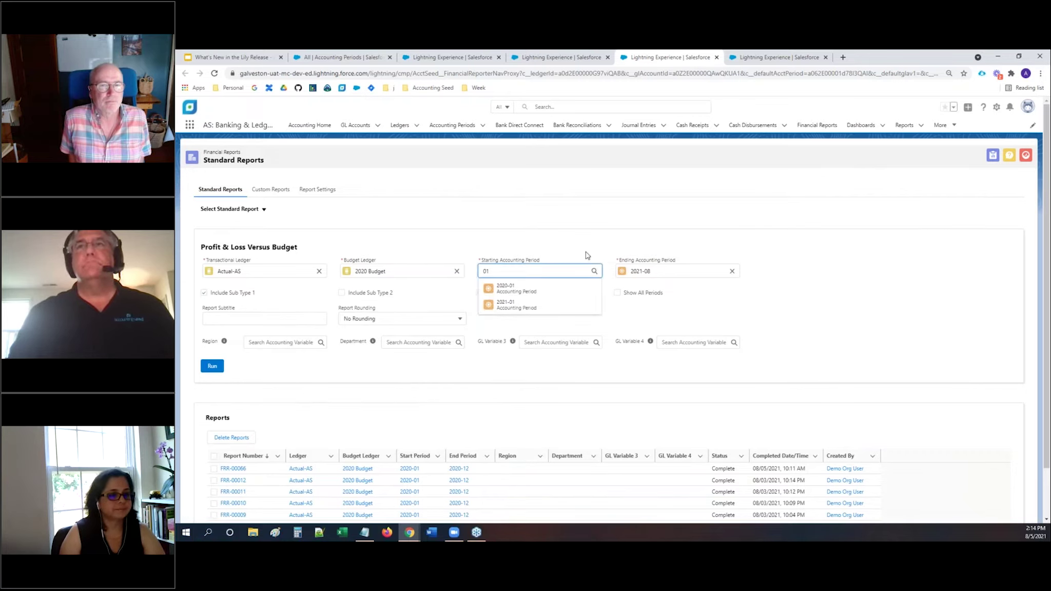
{"action": "left_click", "coordinate": [529, 293]}
{"action": "left_click", "coordinate": [732, 271]}
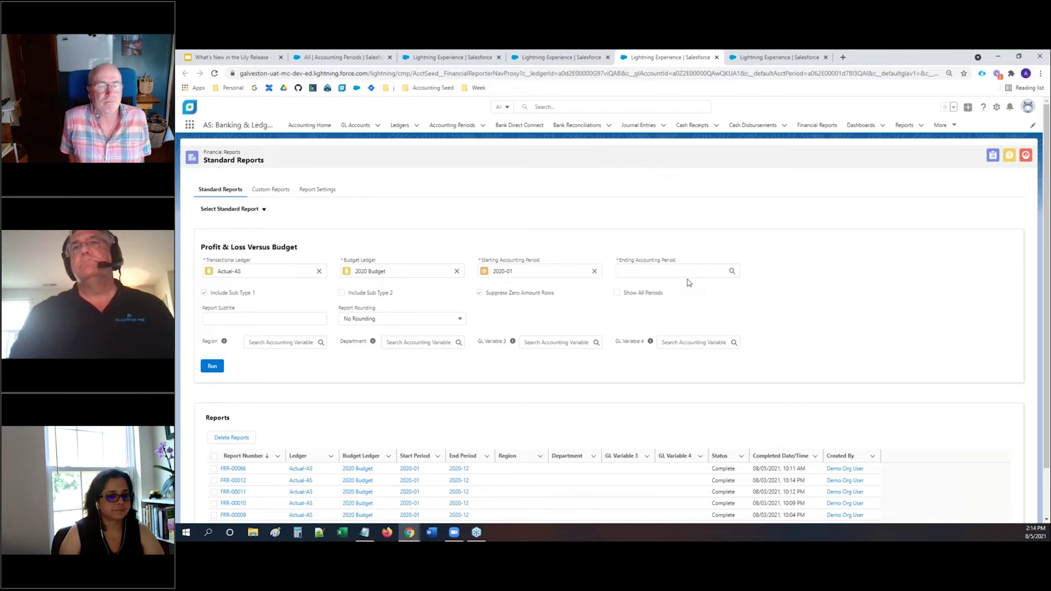
{"action": "type", "text": "12"}
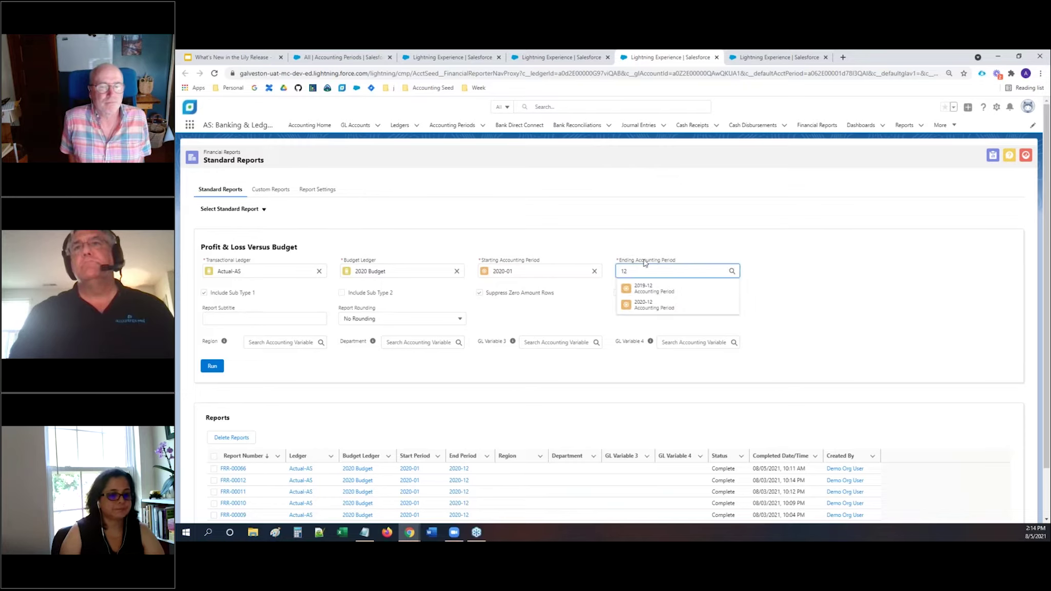
{"action": "left_click", "coordinate": [645, 307]}
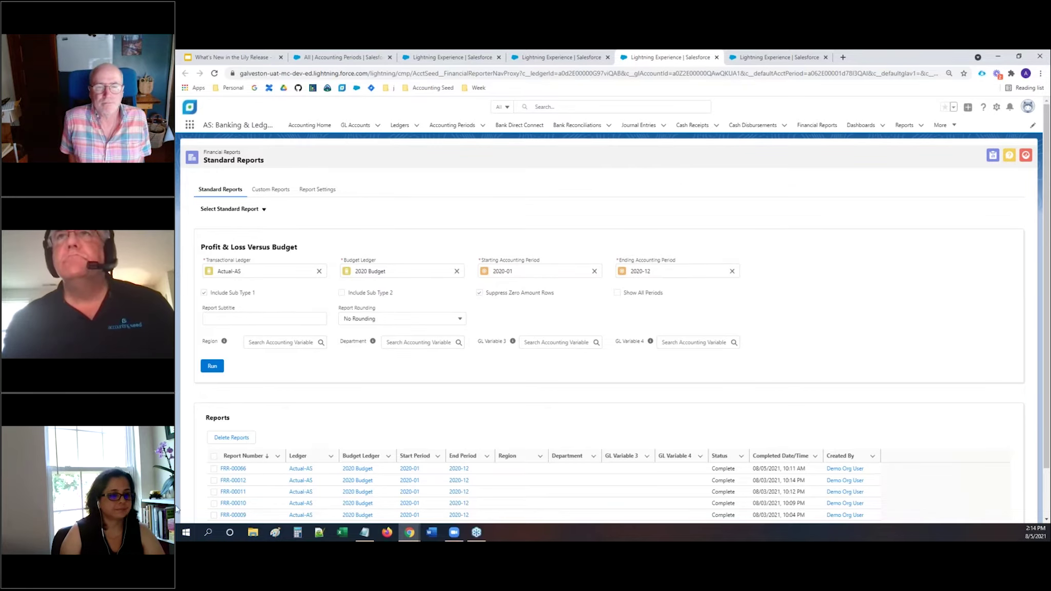
{"action": "left_click", "coordinate": [212, 366]}
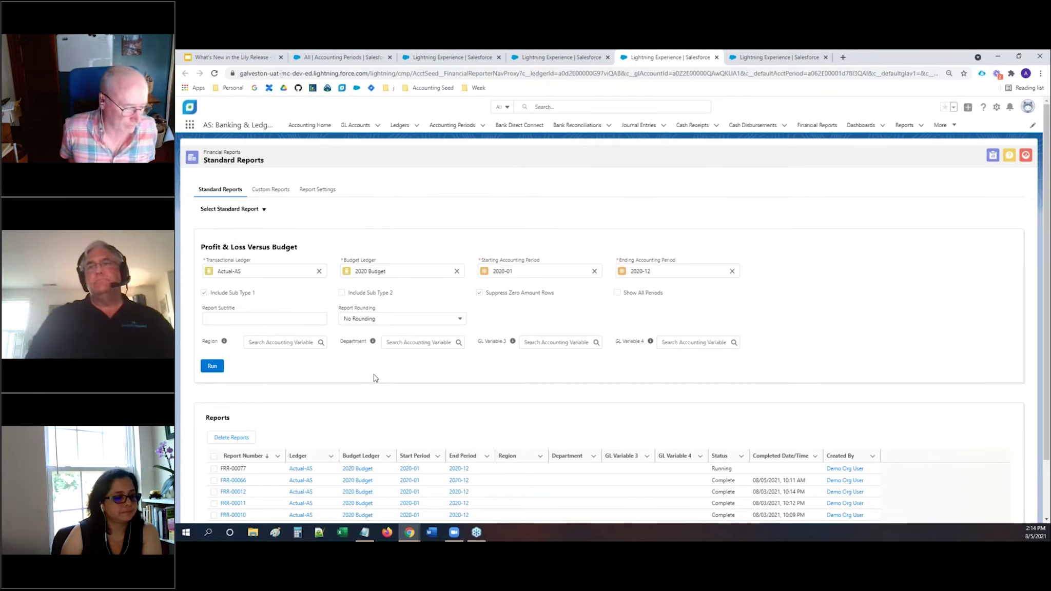
Step: Open the newly generated Profit & Loss Versus Budget report and expand all sections, toggling Product Revenue closed and open again
{"action": "left_click", "coordinate": [235, 469]}
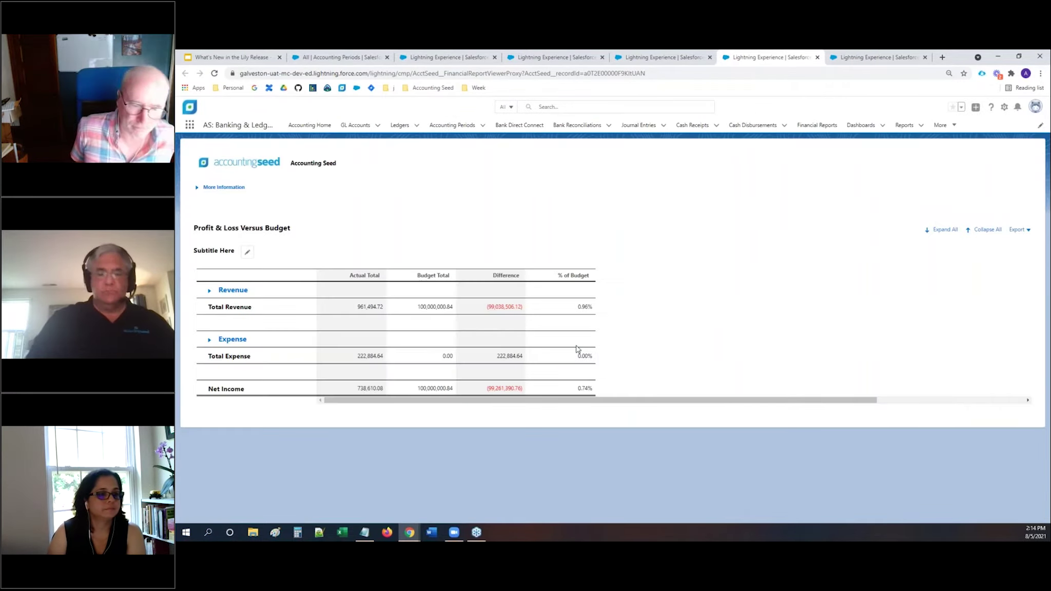
{"action": "left_click", "coordinate": [929, 231]}
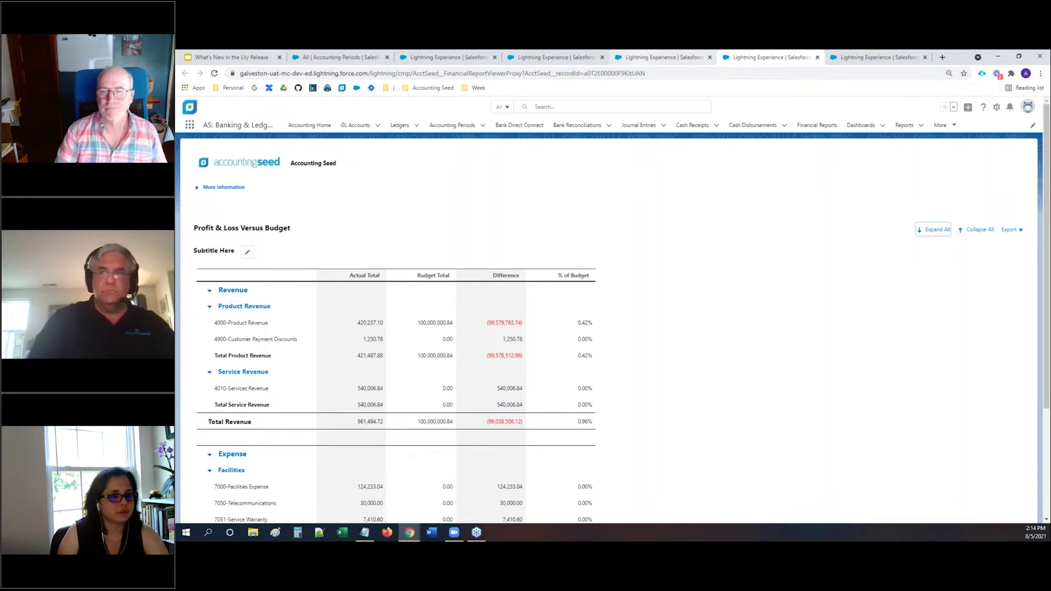
{"action": "left_click", "coordinate": [210, 307]}
{"action": "left_click", "coordinate": [210, 307]}
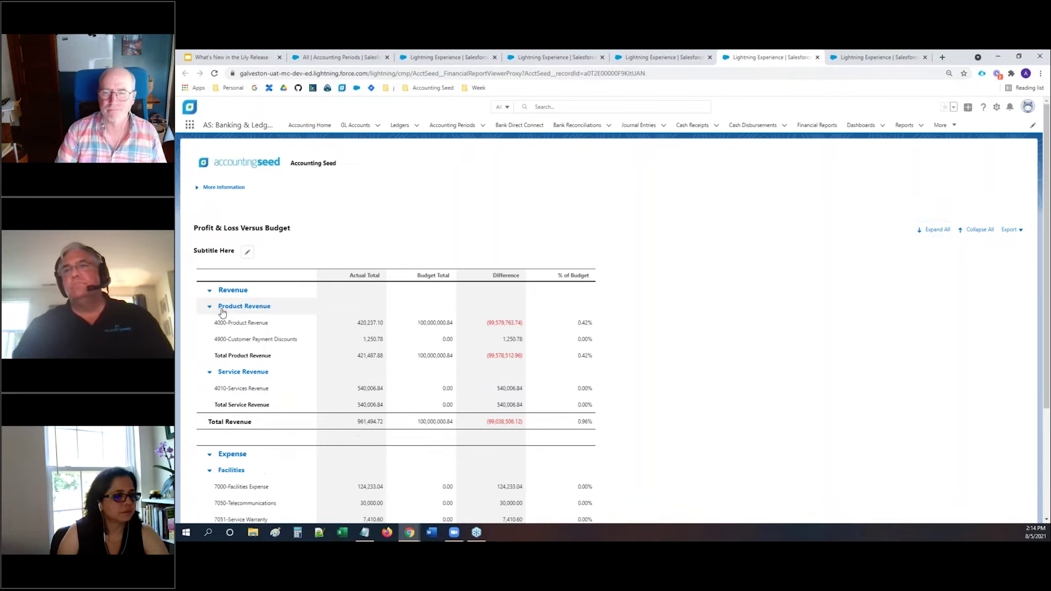
Step: Return to the Standard Reports page and select the Balance Sheet report
{"action": "left_click", "coordinate": [665, 57]}
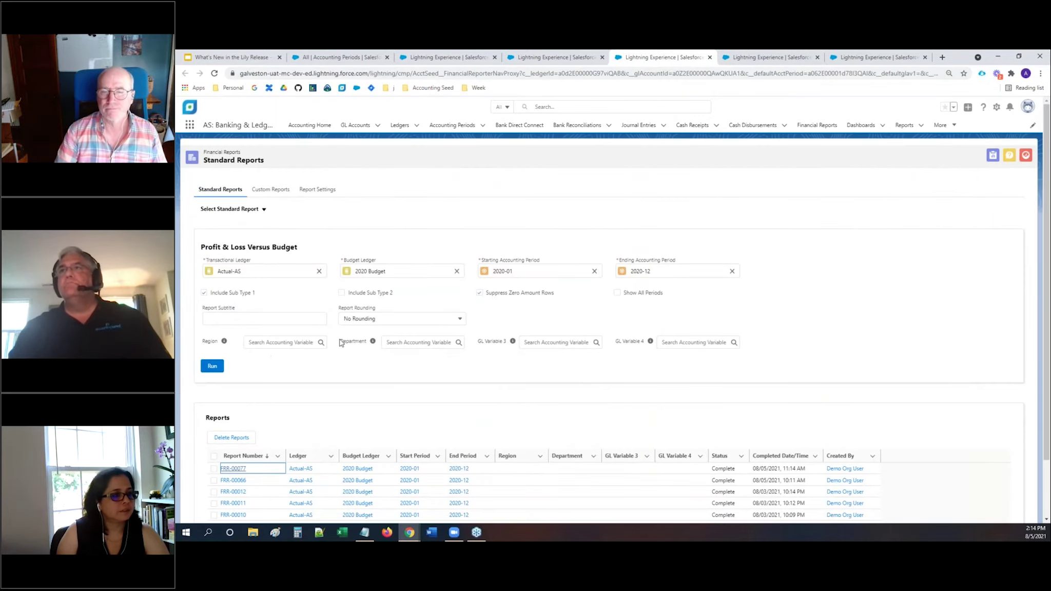
{"action": "left_click", "coordinate": [242, 209]}
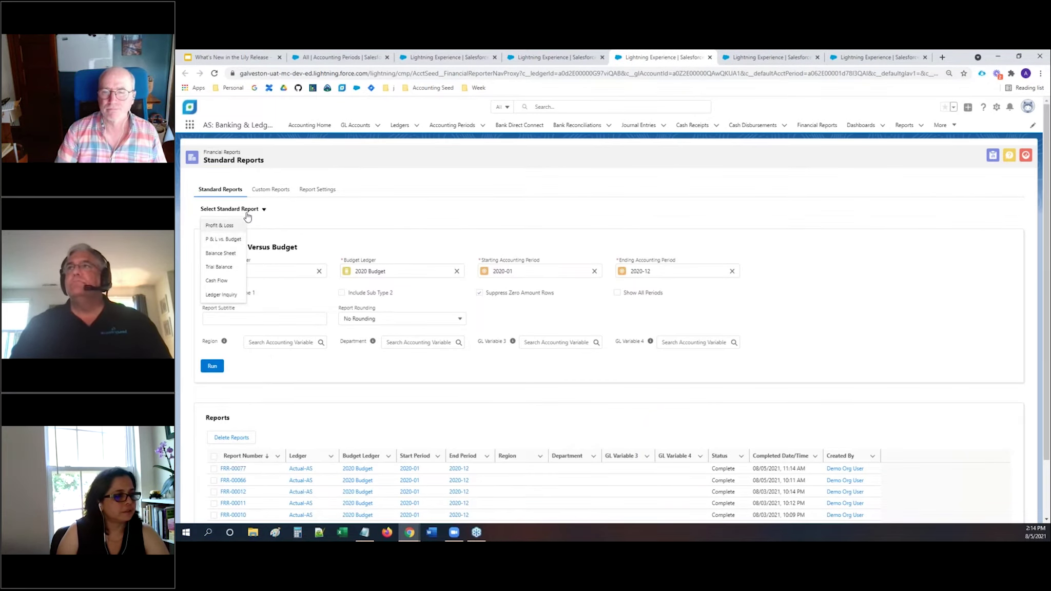
{"action": "left_click", "coordinate": [229, 254]}
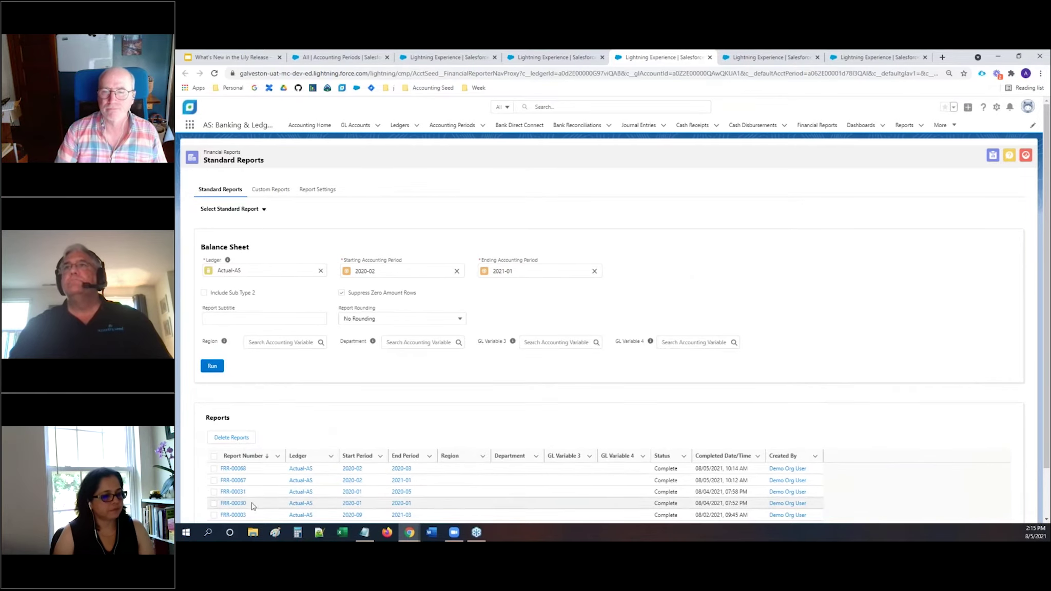
Step: Open the completed Balance Sheet report FRR-00068 and expand all sections to review its accounts
{"action": "left_click", "coordinate": [235, 469]}
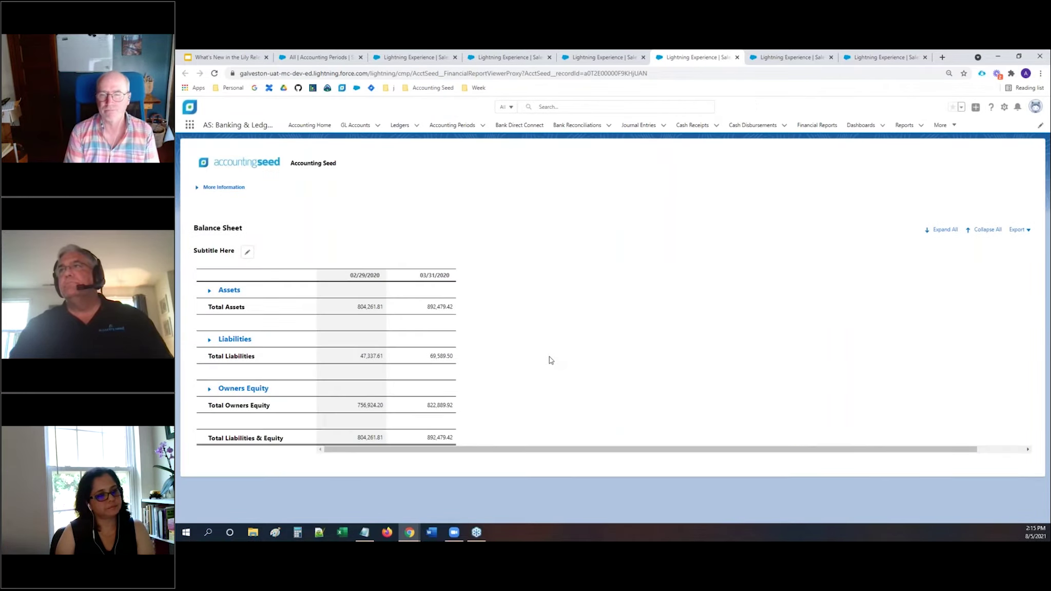
{"action": "left_click", "coordinate": [929, 235]}
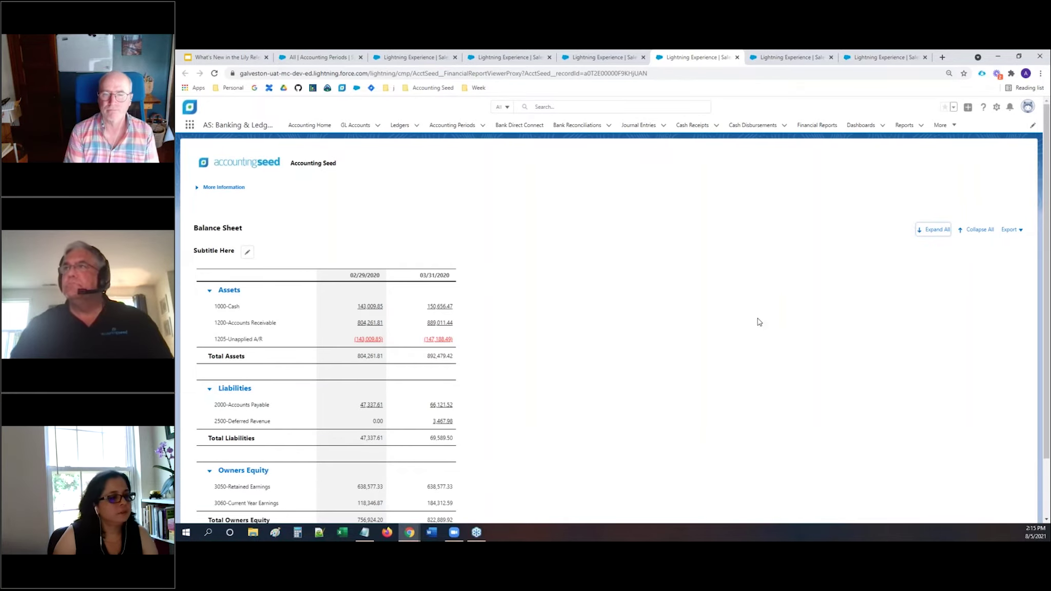
{"action": "scroll", "coordinate": [755, 323], "scroll_direction": "down", "scroll_amount": 2}
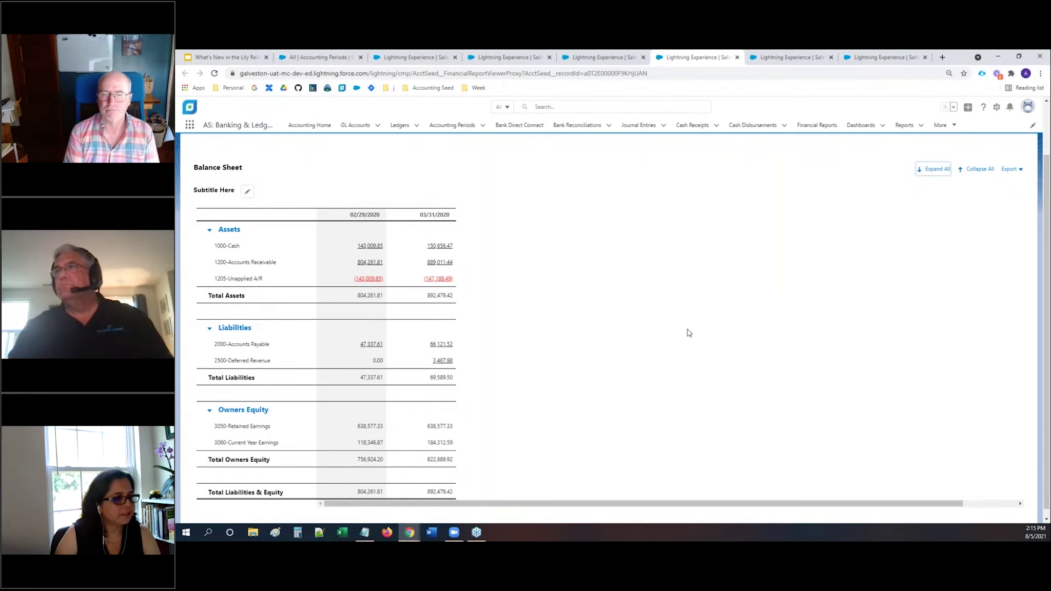
Step: Collapse the Assets and Liabilities sections of the balance sheet and return to the Standard Reports page
{"action": "left_click", "coordinate": [210, 230]}
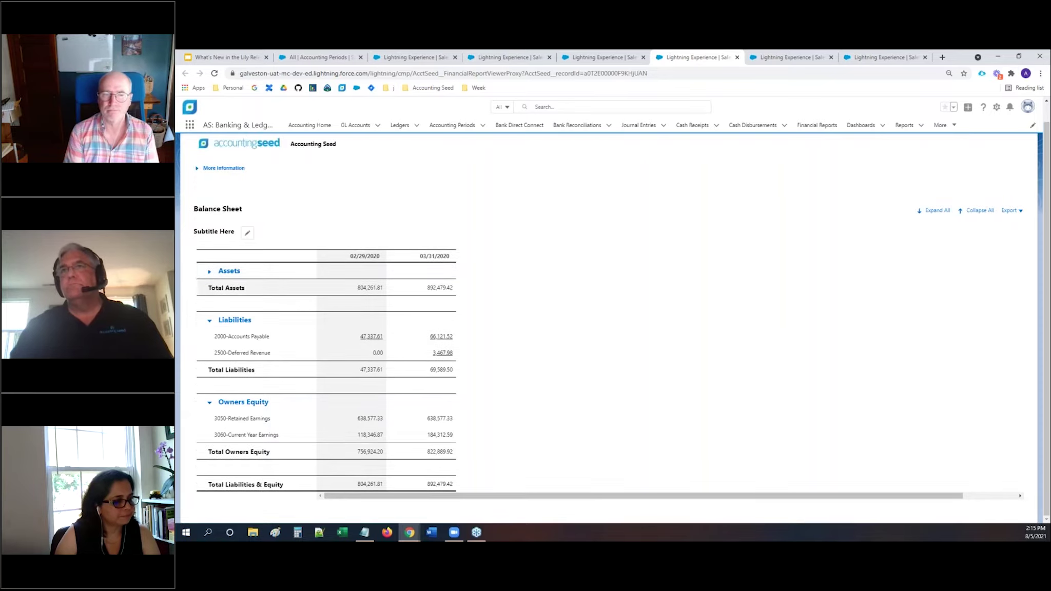
{"action": "left_click", "coordinate": [208, 322]}
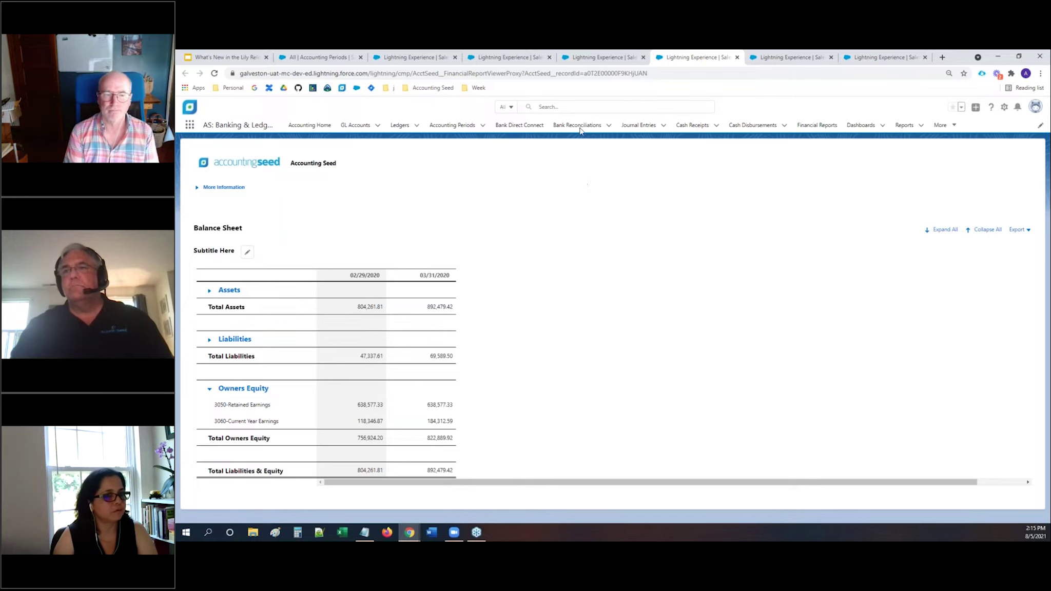
{"action": "left_click", "coordinate": [577, 58]}
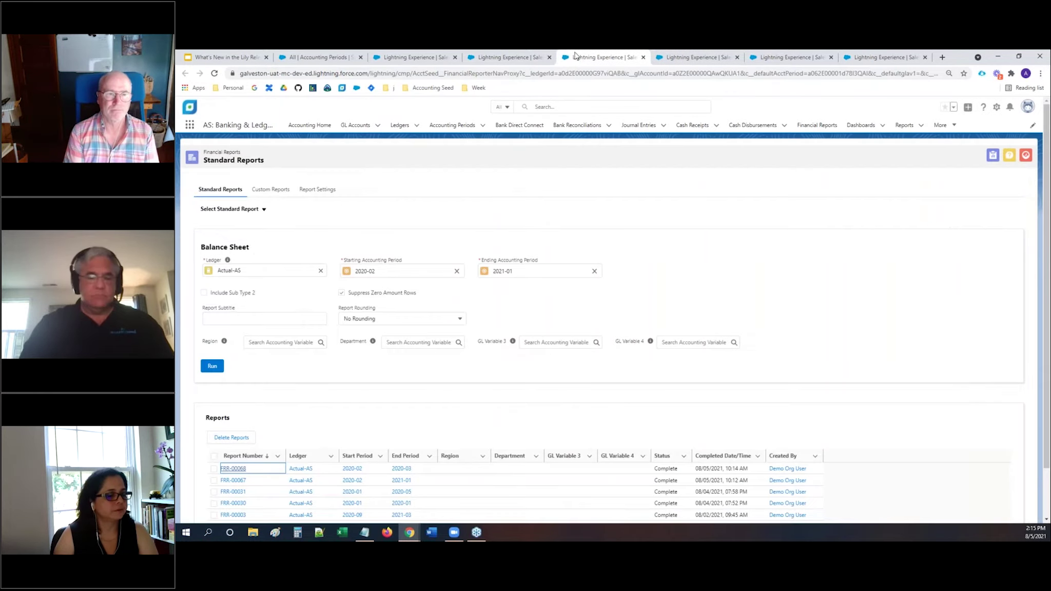
Step: Select the Trial Balance standard report and open the completed report FRR-00032 for period 2020-05
{"action": "left_click", "coordinate": [252, 210]}
{"action": "left_click", "coordinate": [230, 268]}
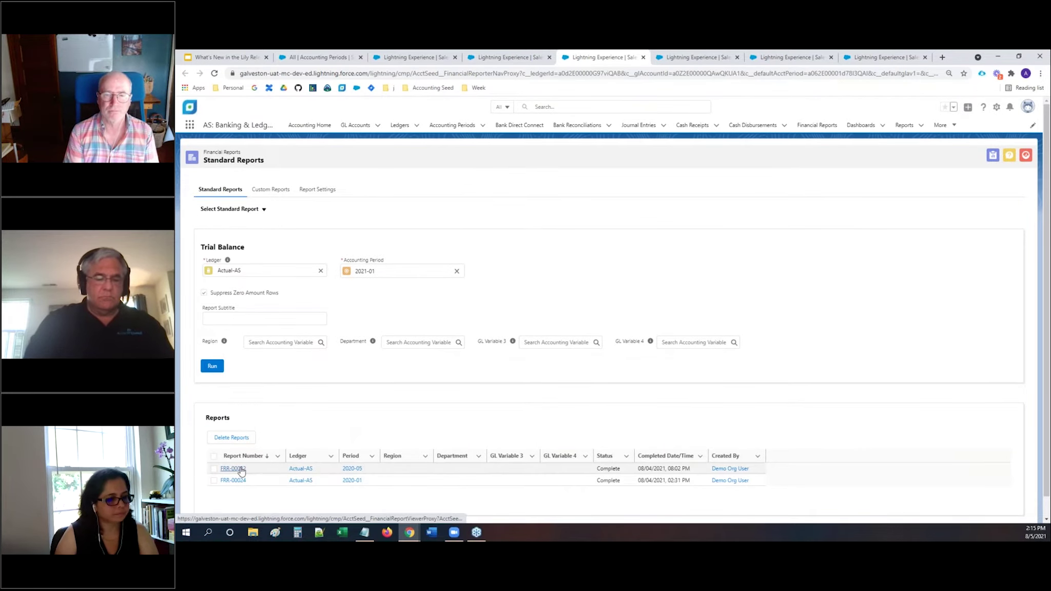
{"action": "left_click", "coordinate": [240, 469]}
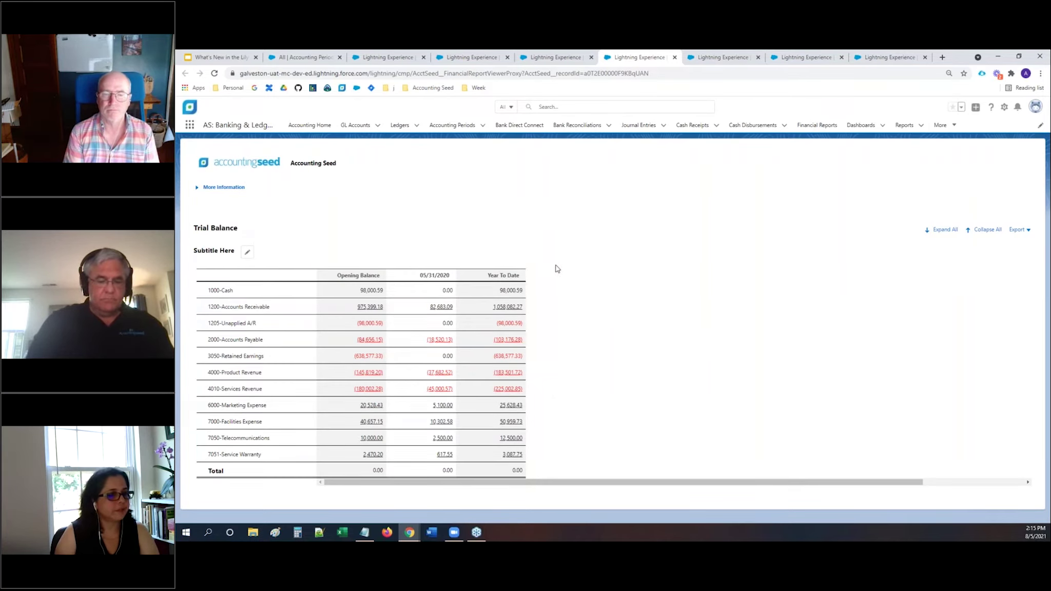
Step: Return to the Standard Reports page, select the Cash Flow report and open the completed report FRR-00072
{"action": "left_click", "coordinate": [531, 56]}
{"action": "left_click", "coordinate": [249, 211]}
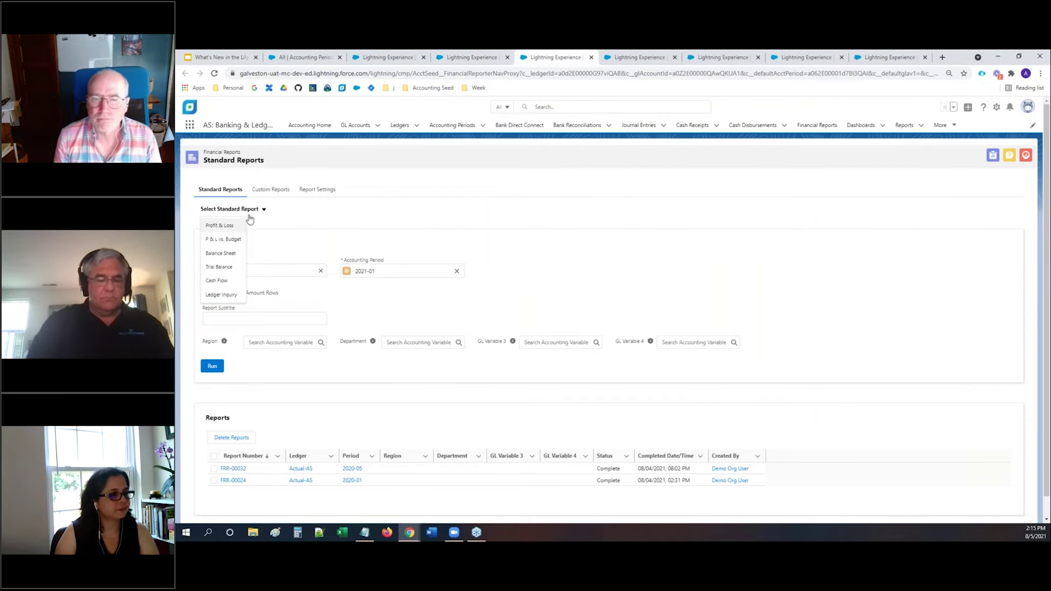
{"action": "left_click", "coordinate": [216, 280]}
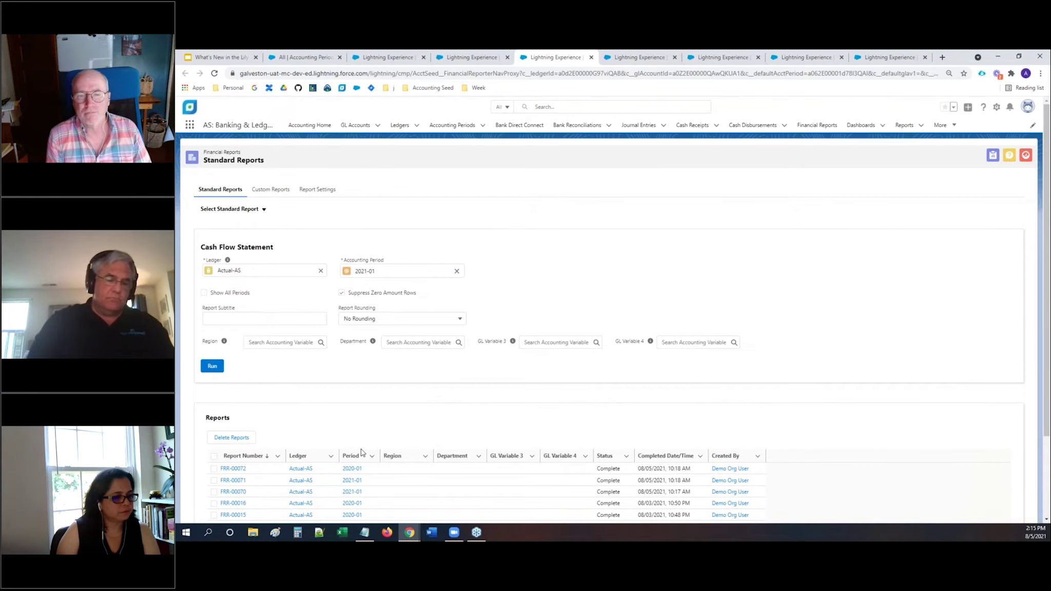
{"action": "left_click", "coordinate": [232, 469]}
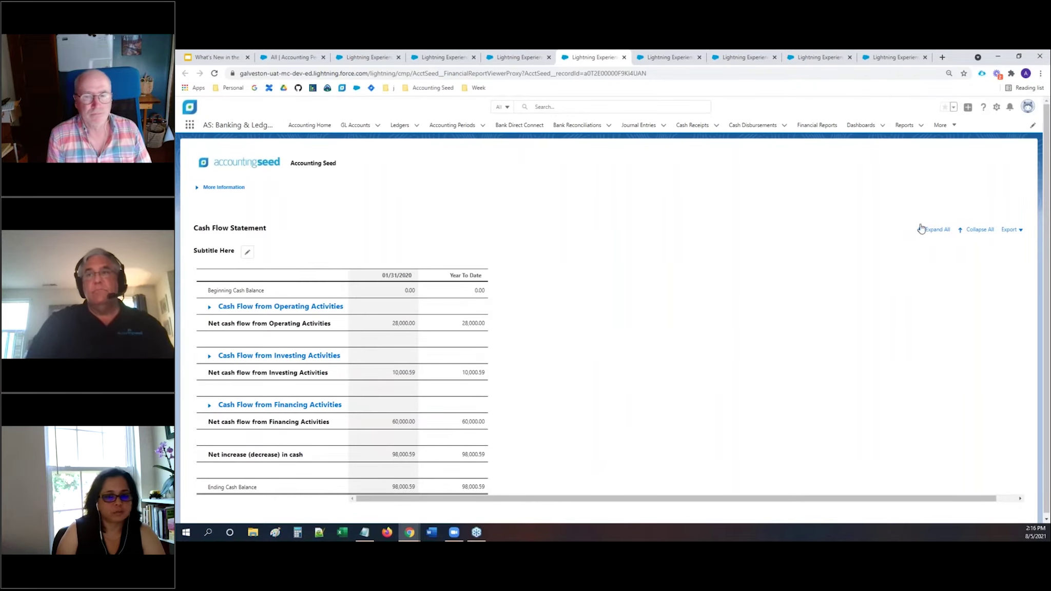
Step: Expand all cash flow sections, drill into the January 2020 Receipts from customers amount, and close the transaction detail page
{"action": "left_click", "coordinate": [921, 236]}
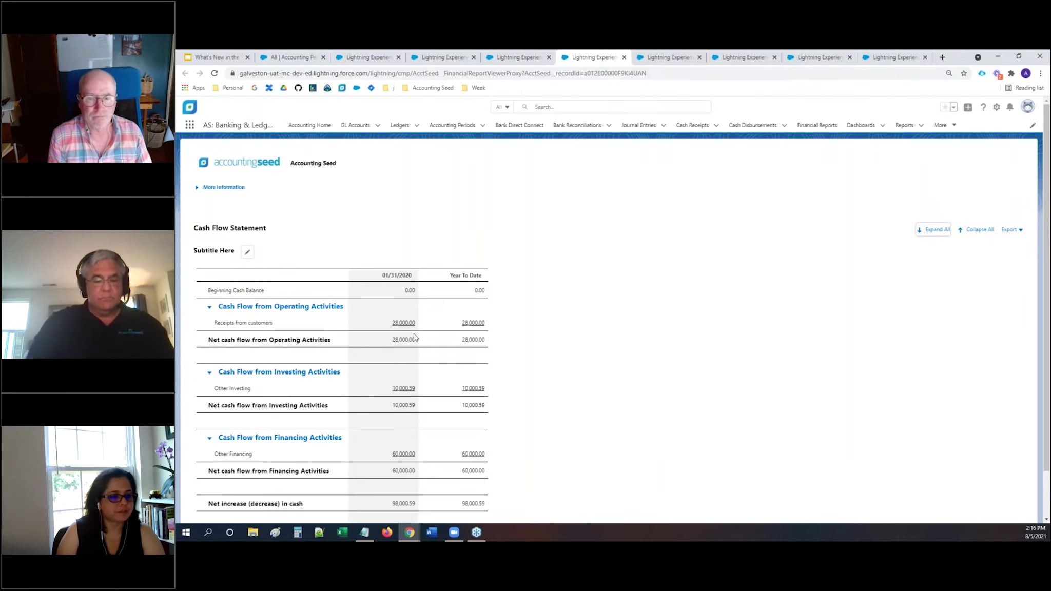
{"action": "left_click", "coordinate": [404, 322]}
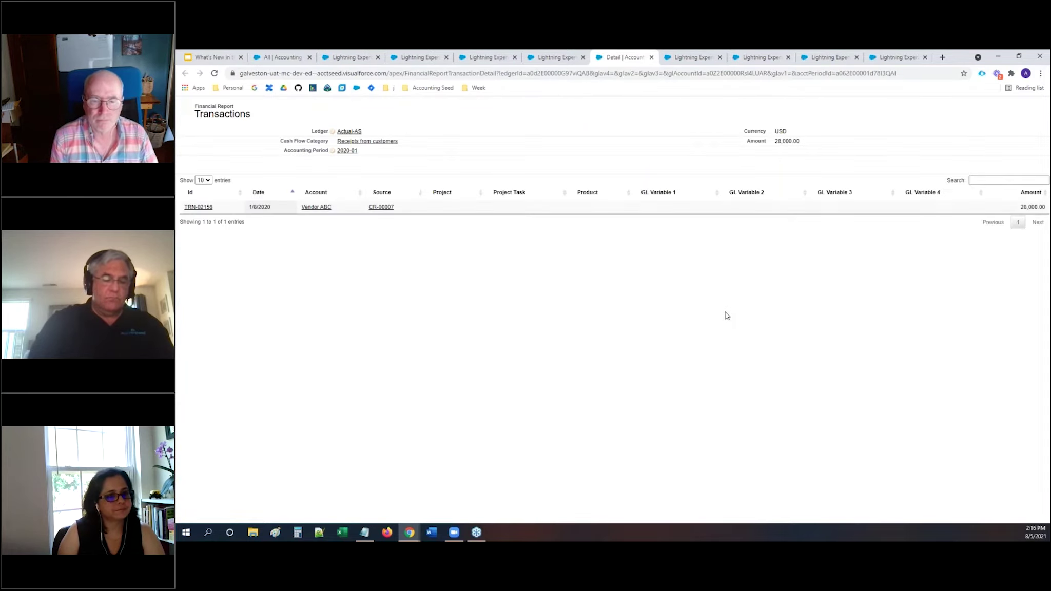
{"action": "left_click", "coordinate": [651, 58]}
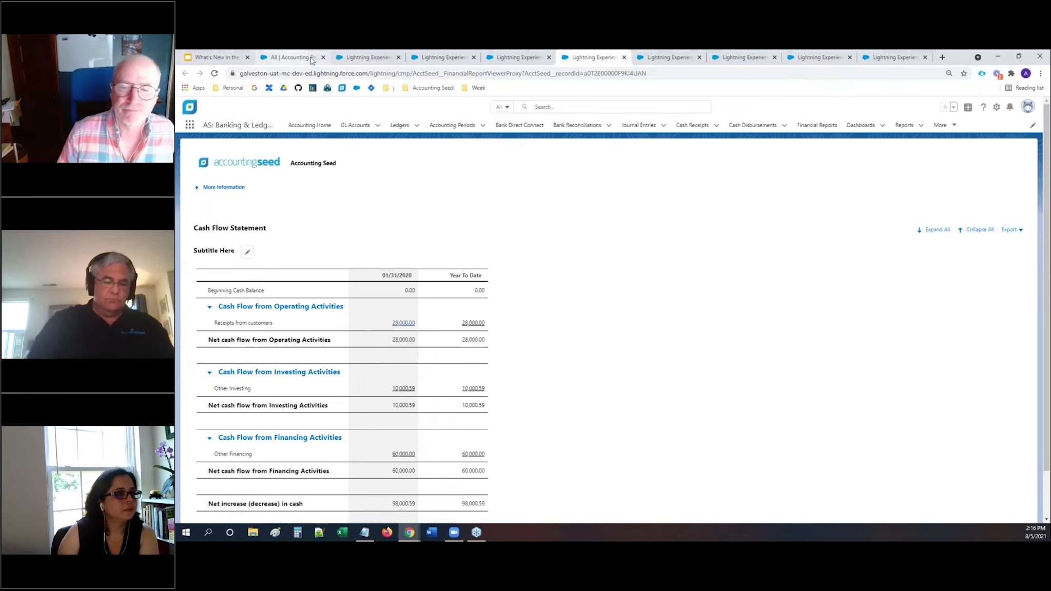
Step: Go to Custom Reports and view the definition criteria of the P&L Sub type 1 and 2 Current & Prior Month report
{"action": "left_click", "coordinate": [455, 60]}
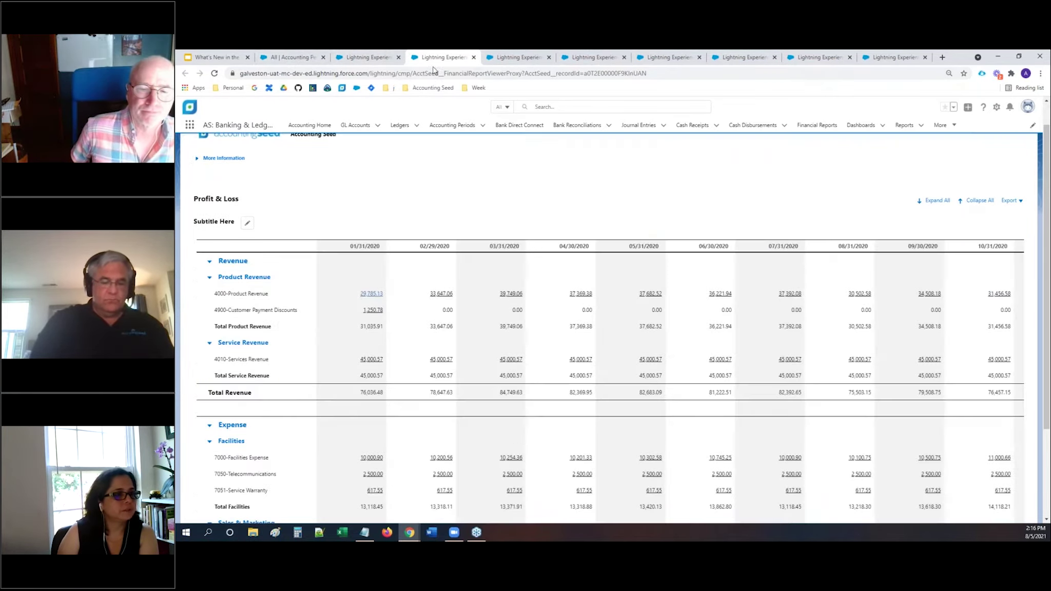
{"action": "left_click", "coordinate": [371, 58]}
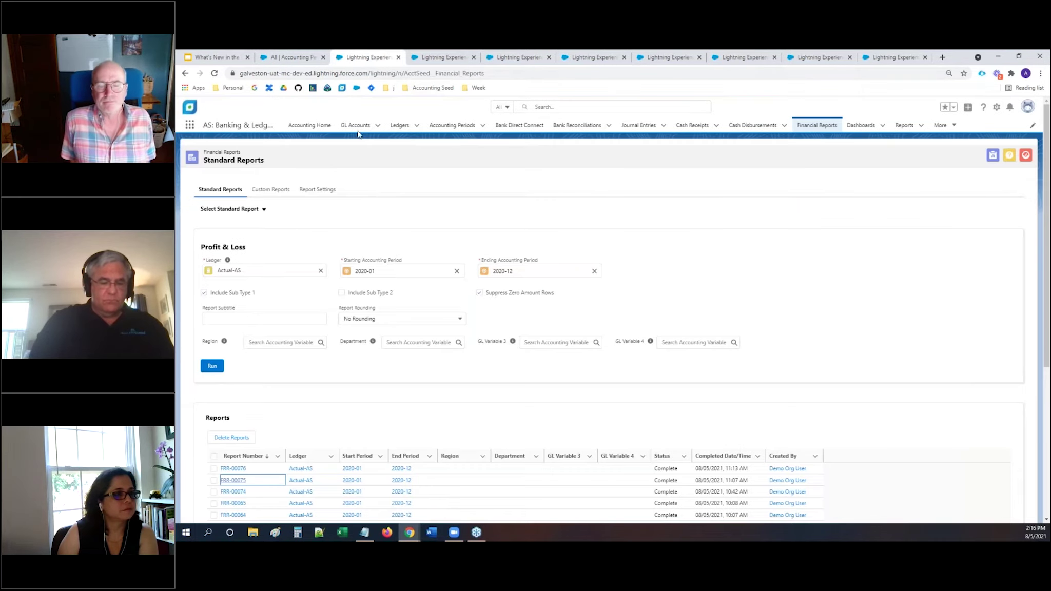
{"action": "left_click", "coordinate": [271, 191]}
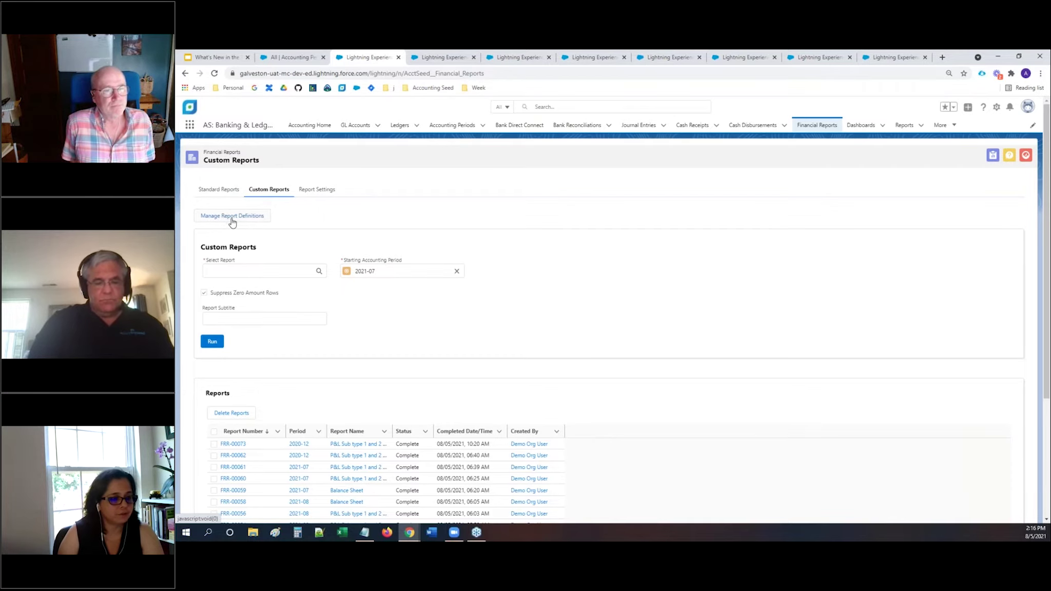
{"action": "left_click", "coordinate": [348, 445]}
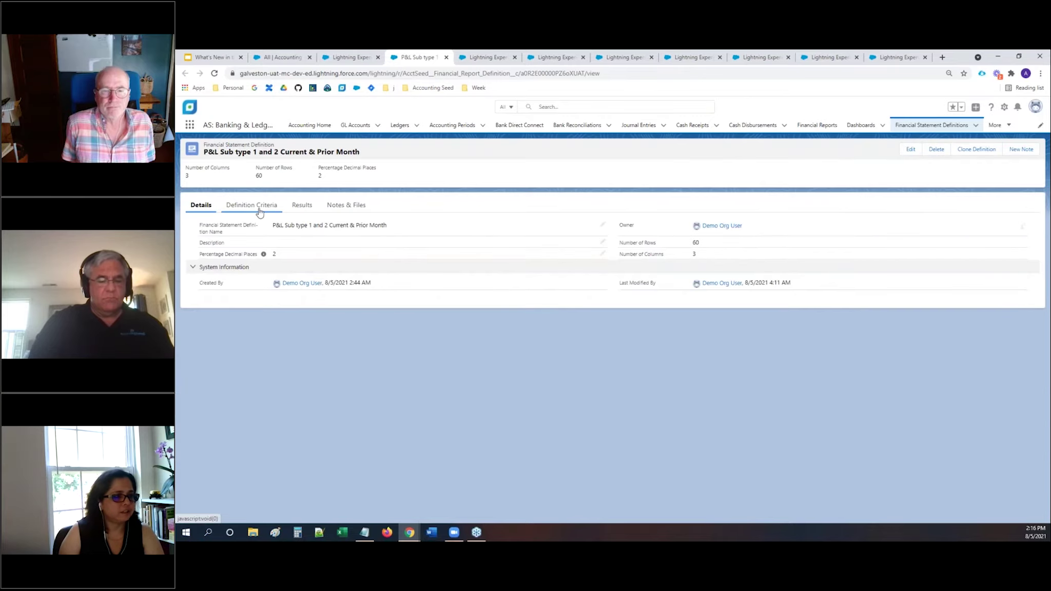
{"action": "left_click", "coordinate": [252, 205]}
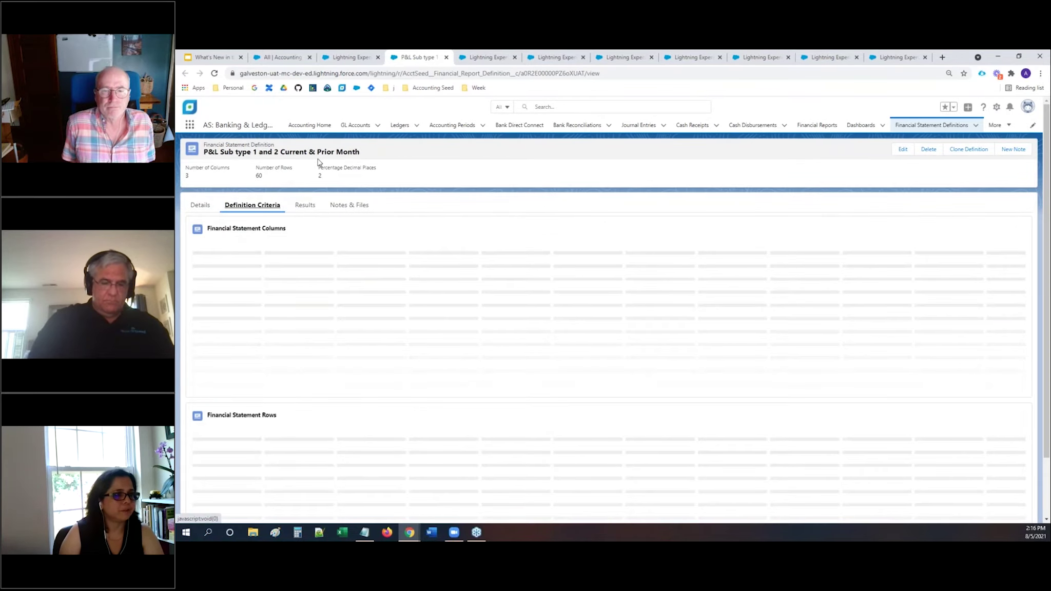
Step: Return to Custom Reports, choose the P&L Sub type 1 and 2 Current & Prior Month report and enter the subtitle Test
{"action": "left_click", "coordinate": [348, 57]}
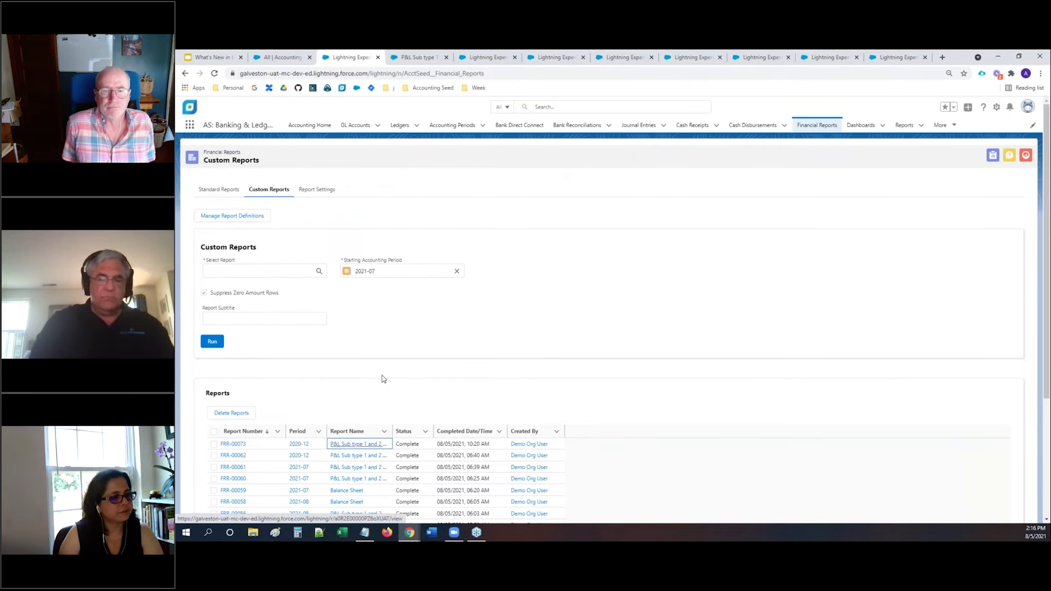
{"action": "left_click", "coordinate": [233, 269]}
{"action": "type", "text": "&"}
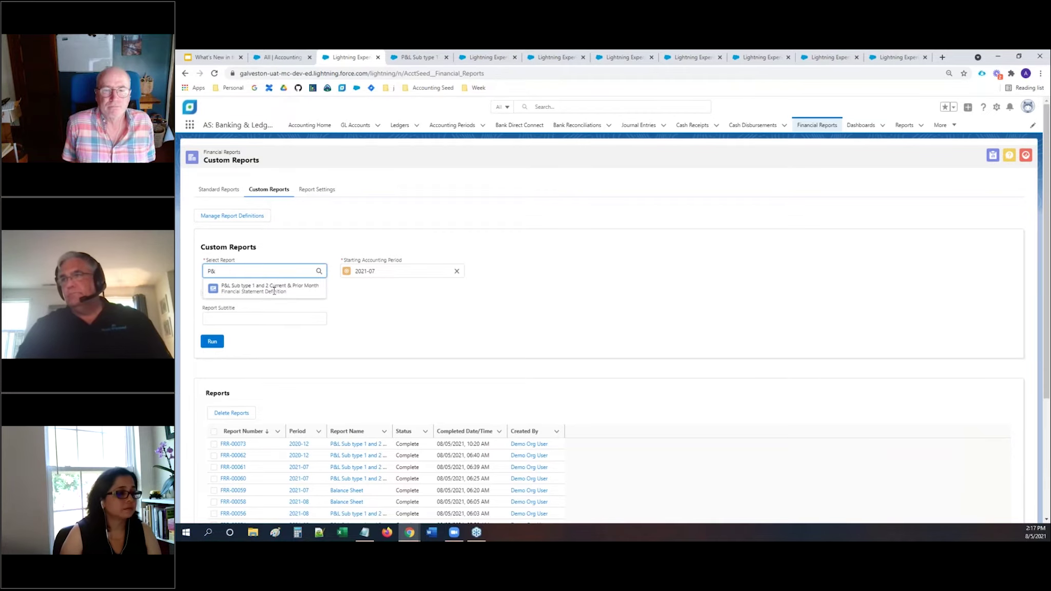
{"action": "left_click", "coordinate": [275, 289]}
{"action": "left_click", "coordinate": [226, 317]}
{"action": "type", "text": "Test"}
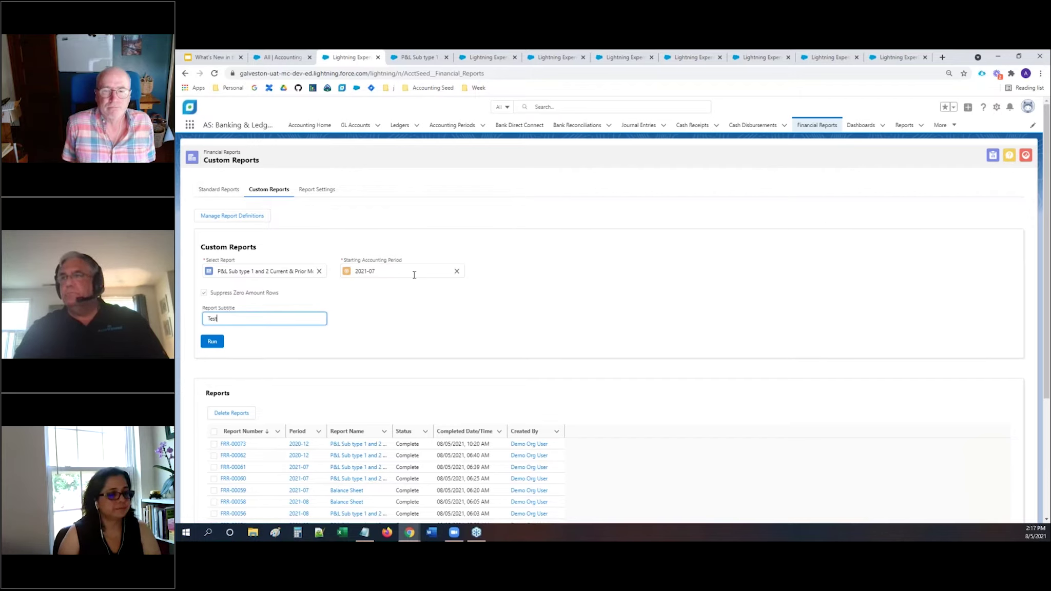
Step: Set the custom report's starting accounting period to 2020-12 and run the report
{"action": "left_click", "coordinate": [457, 271]}
{"action": "type", "text": "12"}
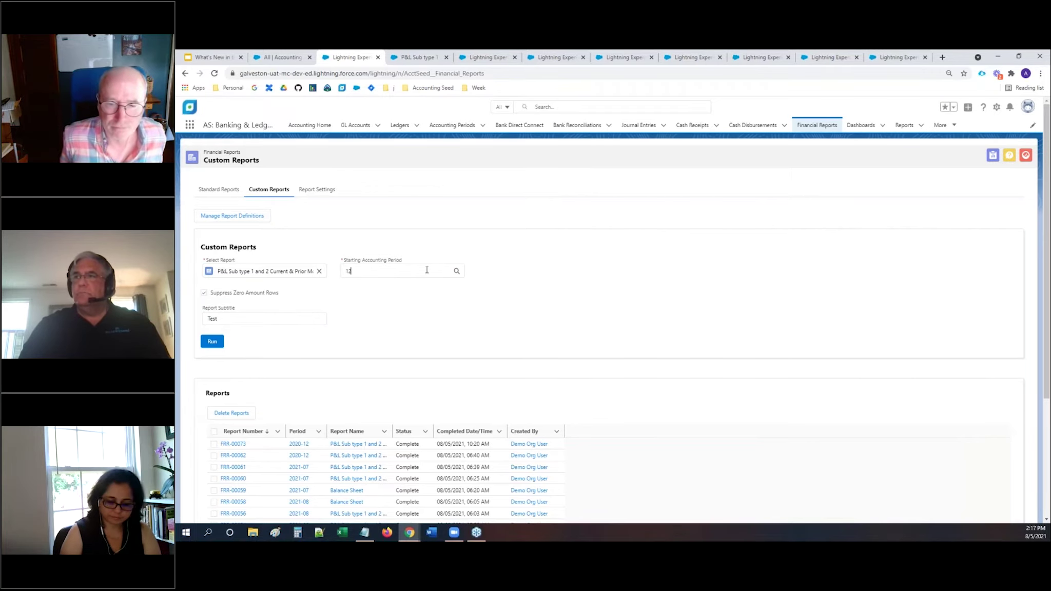
{"action": "left_click", "coordinate": [382, 306]}
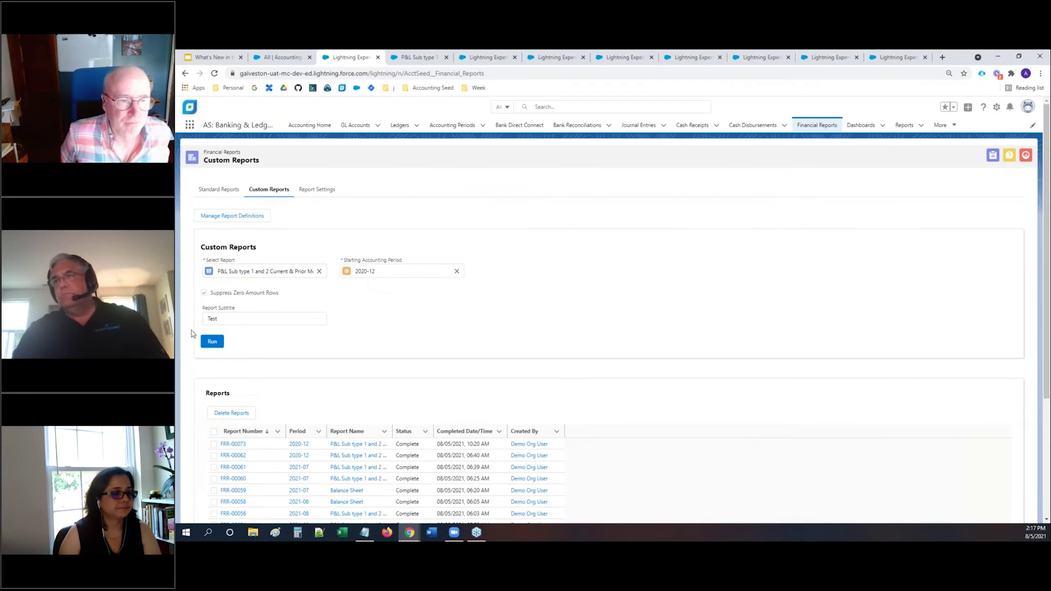
{"action": "left_click", "coordinate": [212, 342]}
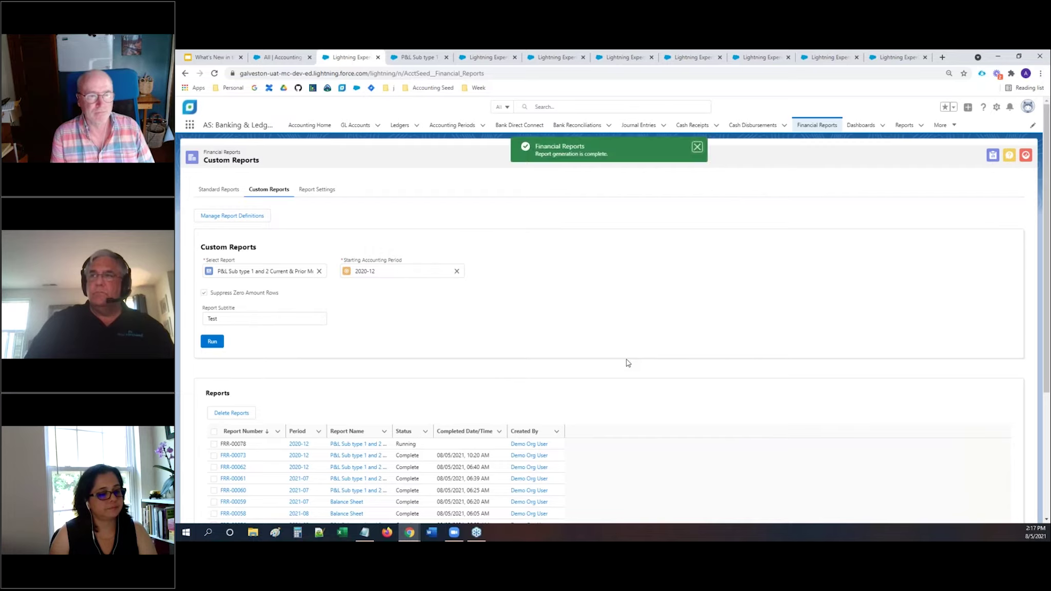
Step: Open the newly generated custom report FRR-00078 and expand all its sections, then return to Custom Reports and switch to the presentation slides
{"action": "left_click", "coordinate": [234, 444]}
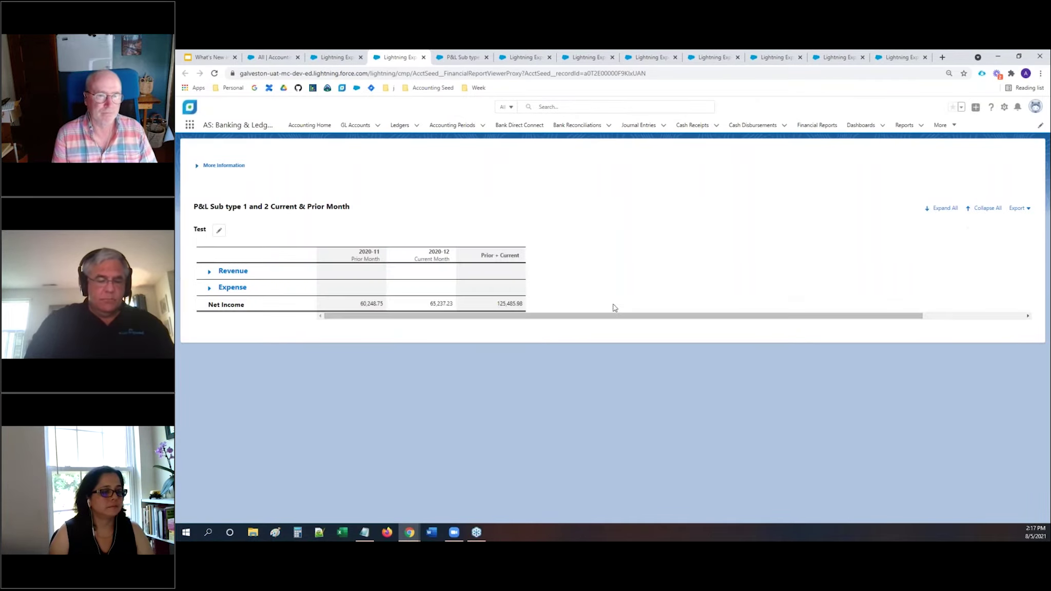
{"action": "left_click", "coordinate": [927, 215]}
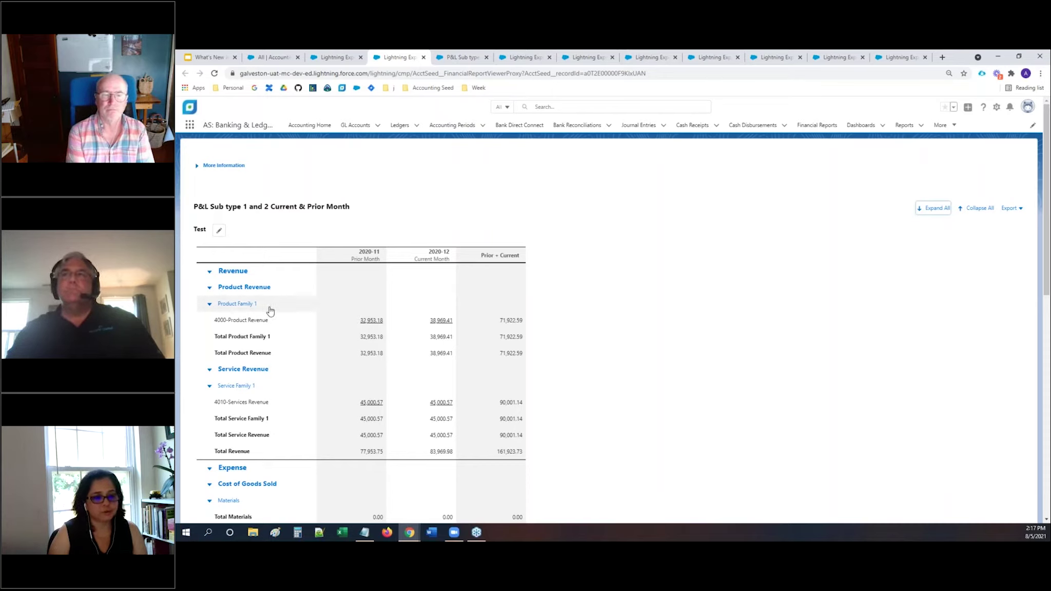
{"action": "left_click", "coordinate": [331, 60]}
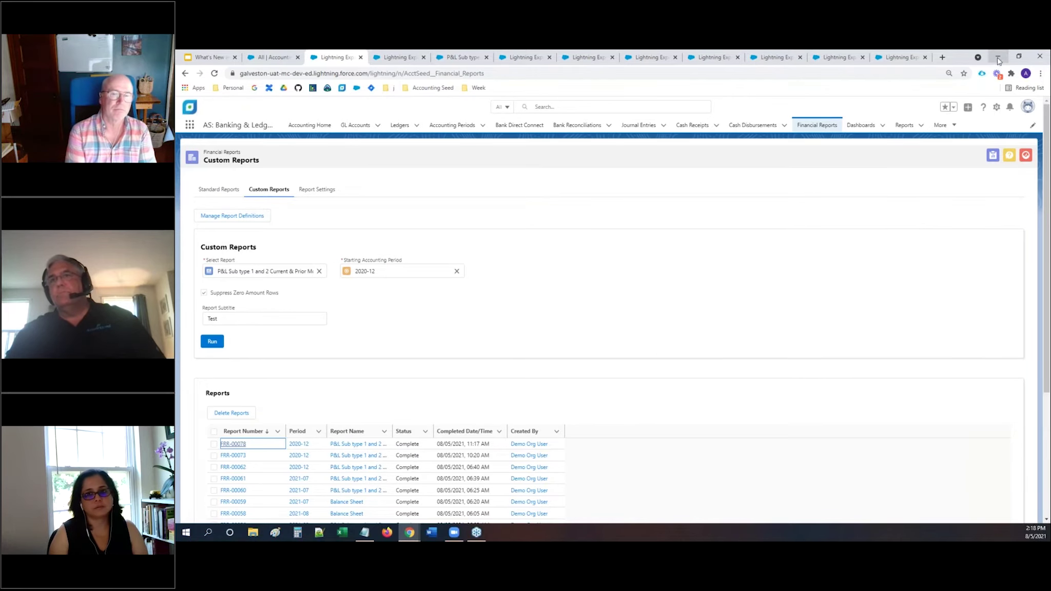
{"action": "key", "text": "alt+Tab"}
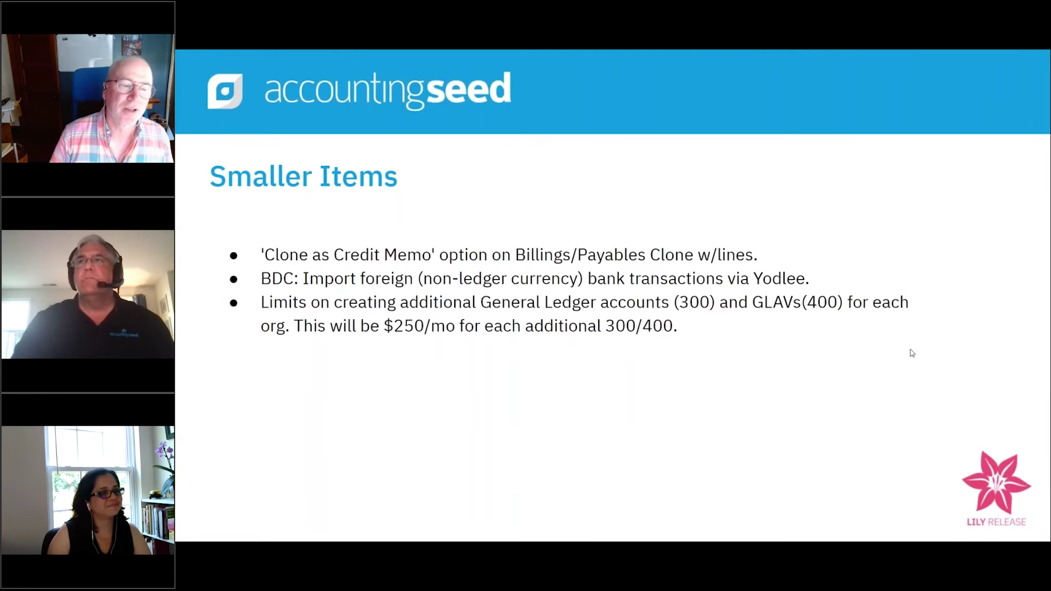
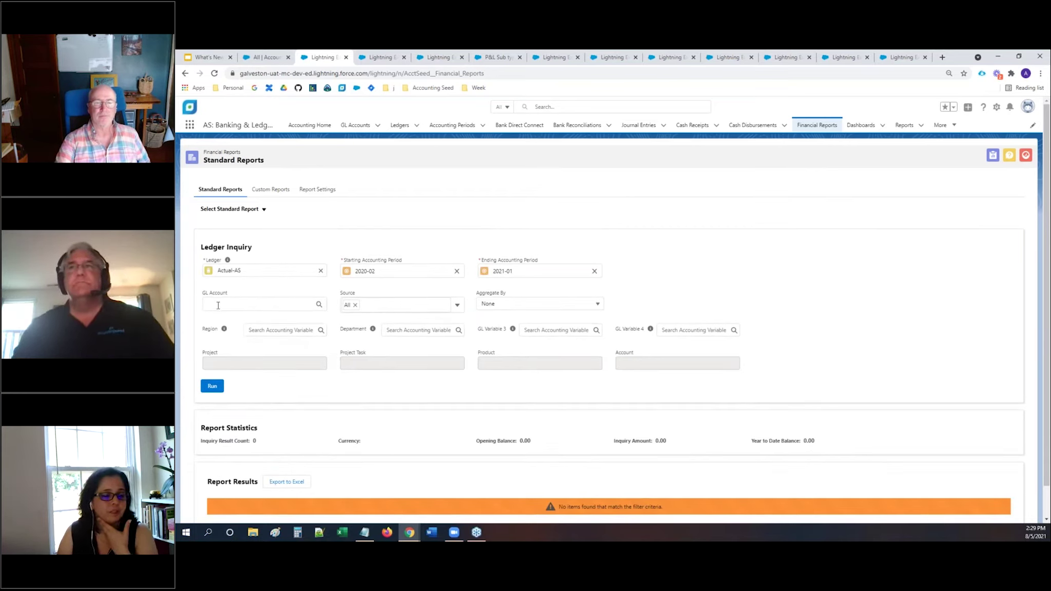
Step: Set both the starting and ending accounting periods of the Ledger Inquiry to 2020-01
{"action": "left_click", "coordinate": [220, 304]}
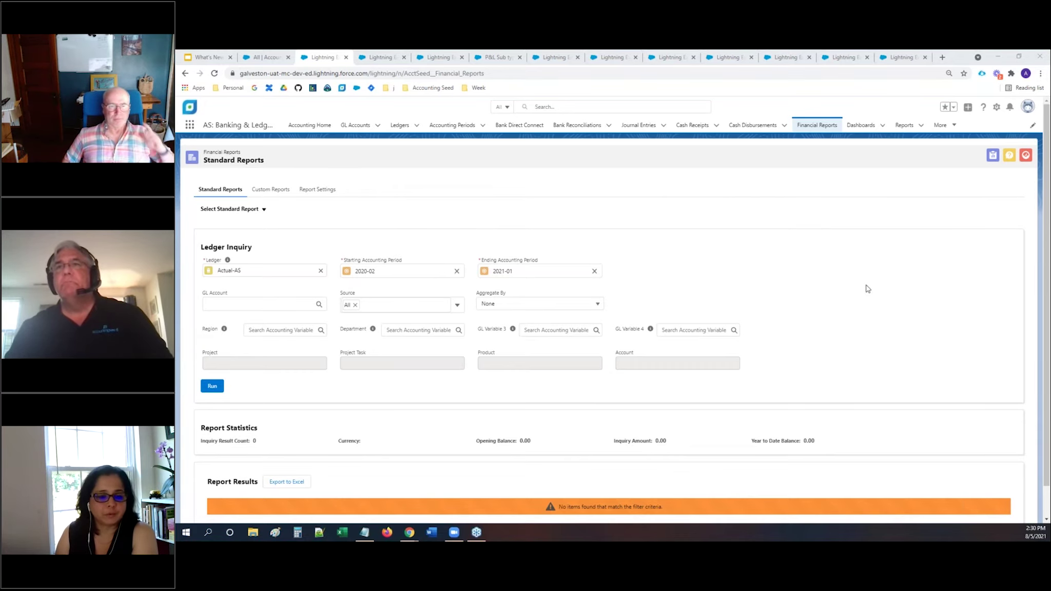
{"action": "scroll", "coordinate": [850, 296], "scroll_direction": "down", "scroll_amount": 1}
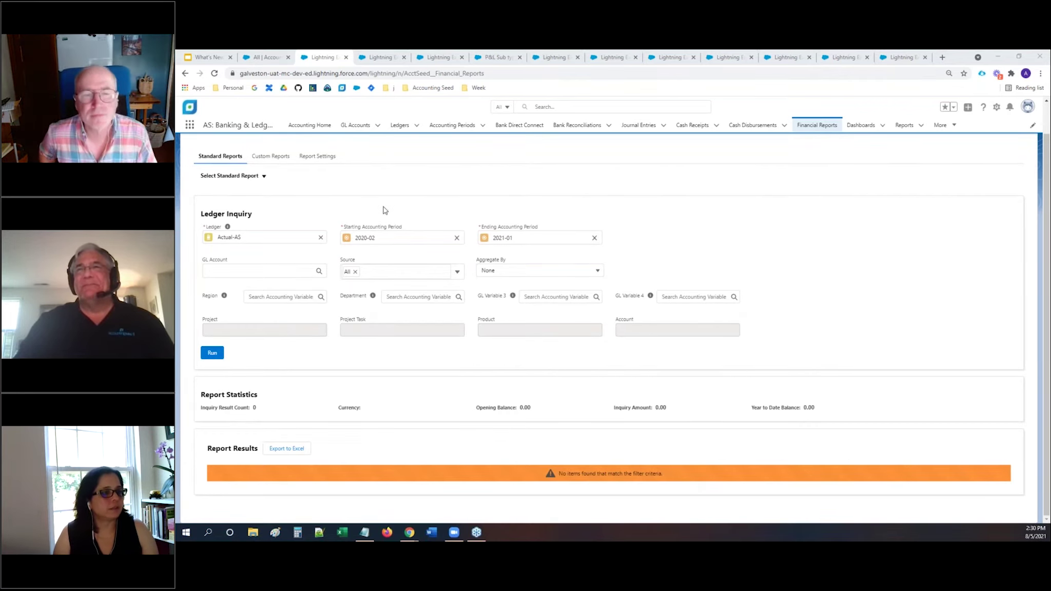
{"action": "left_click", "coordinate": [458, 240]}
{"action": "type", "text": "202"}
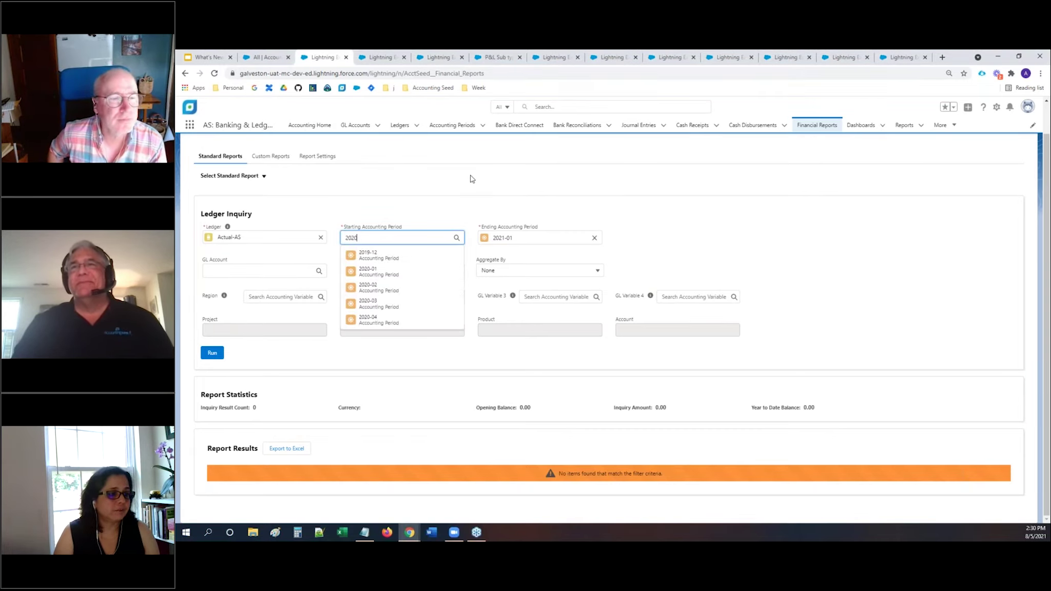
{"action": "left_click", "coordinate": [386, 256]}
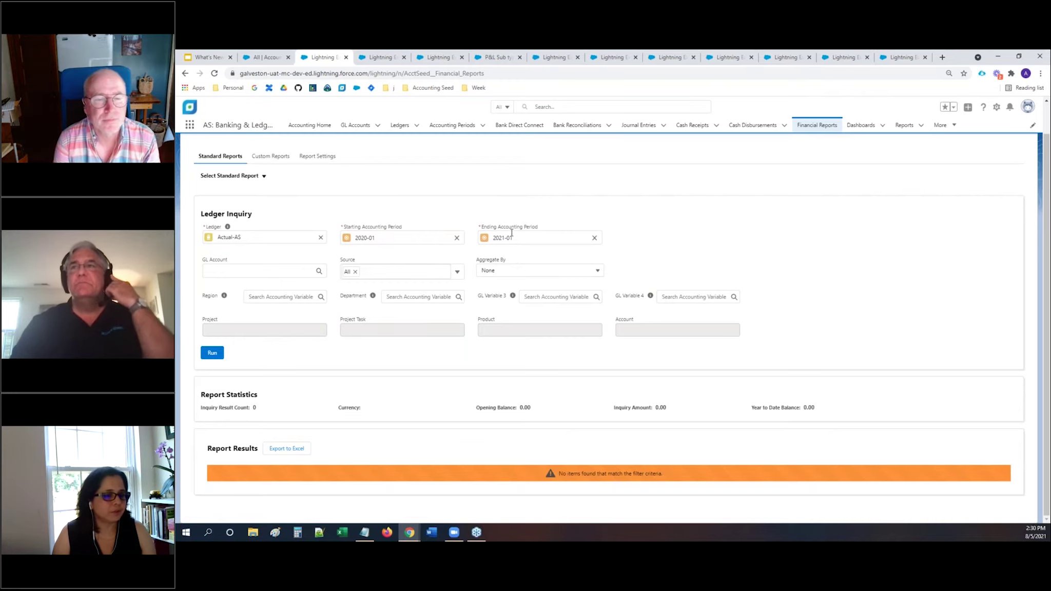
{"action": "left_click", "coordinate": [534, 236]}
{"action": "type", "text": "2"}
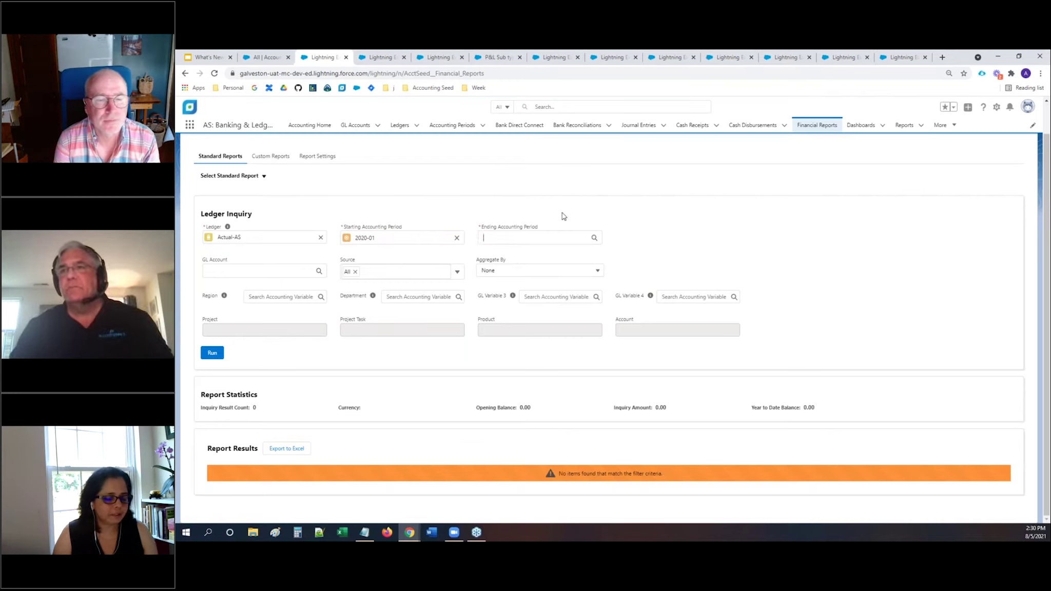
{"action": "type", "text": "020"}
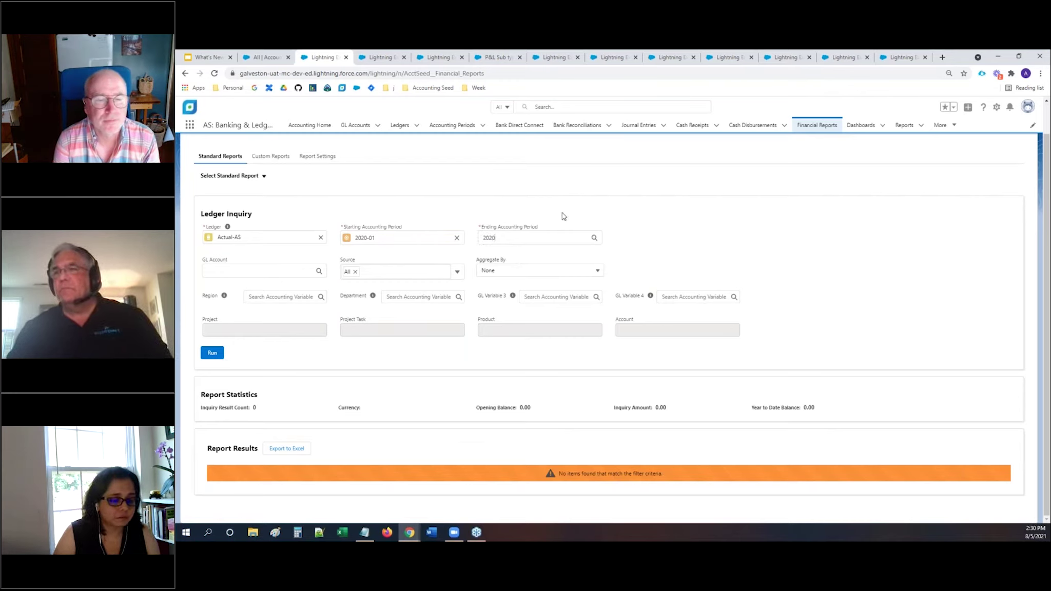
{"action": "left_click", "coordinate": [528, 257]}
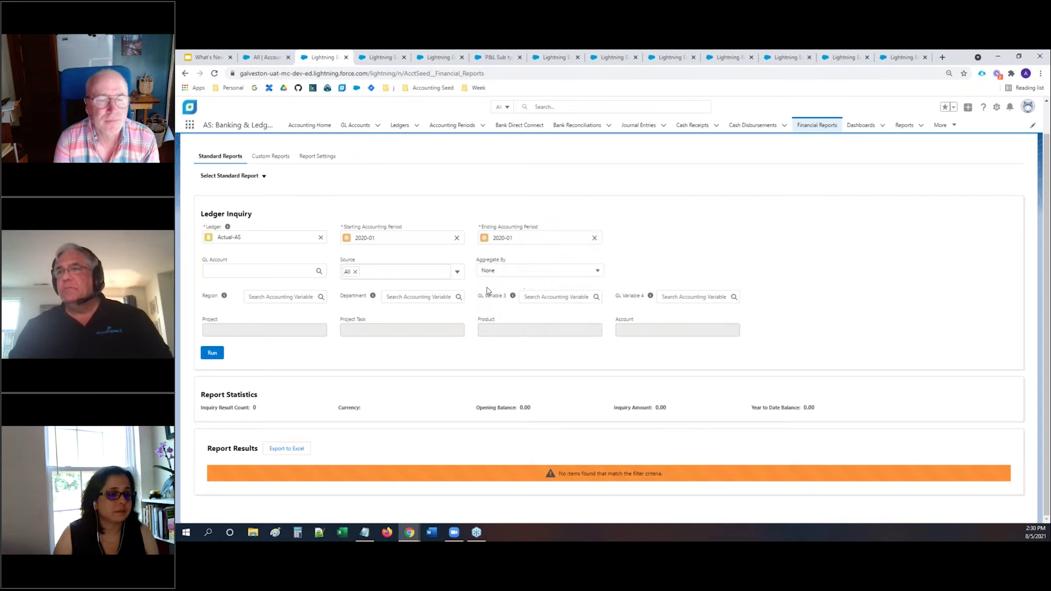
Step: Run the Ledger Inquiry for GL account 4000-Product Revenue and export the results to Excel
{"action": "left_click", "coordinate": [271, 269]}
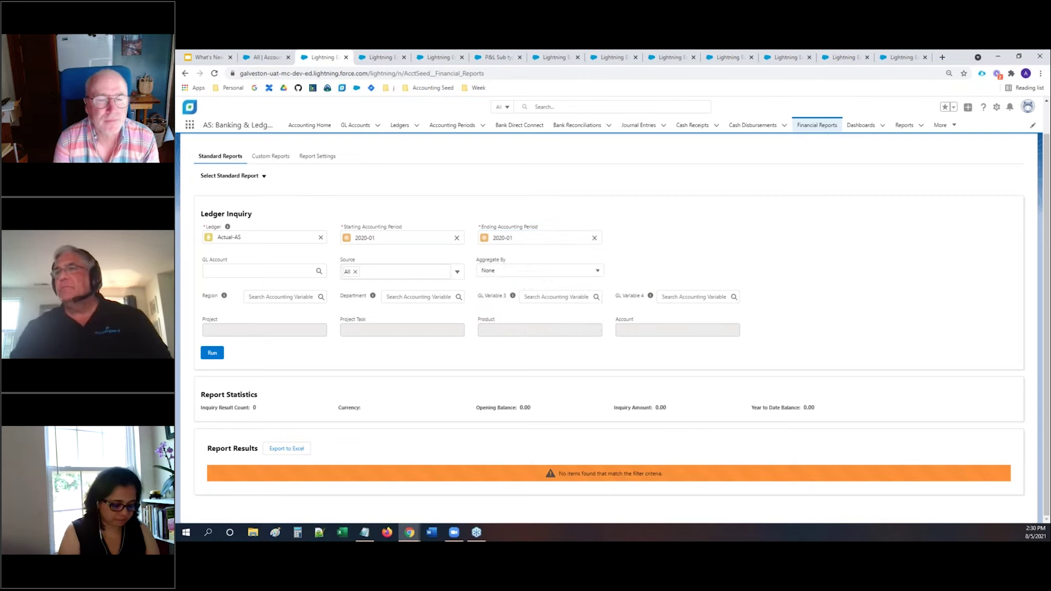
{"action": "type", "text": "4000"}
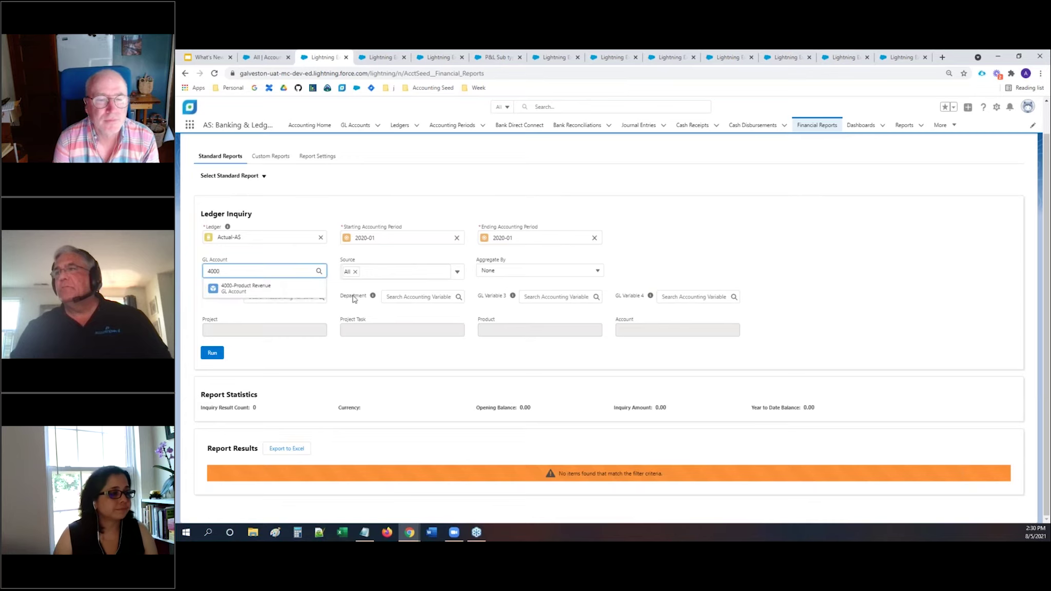
{"action": "left_click", "coordinate": [293, 289]}
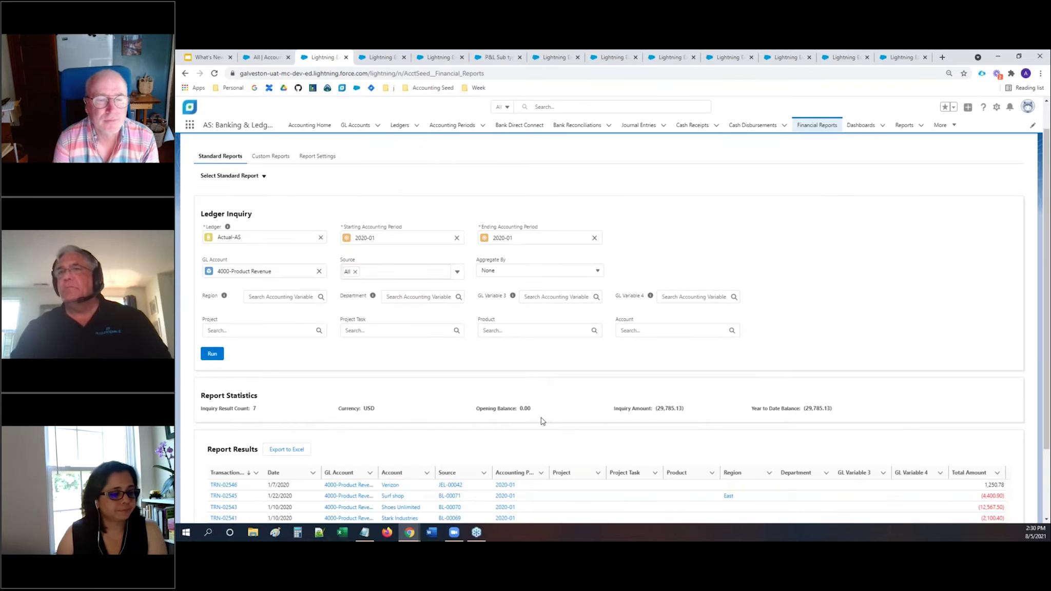
{"action": "left_click", "coordinate": [285, 449]}
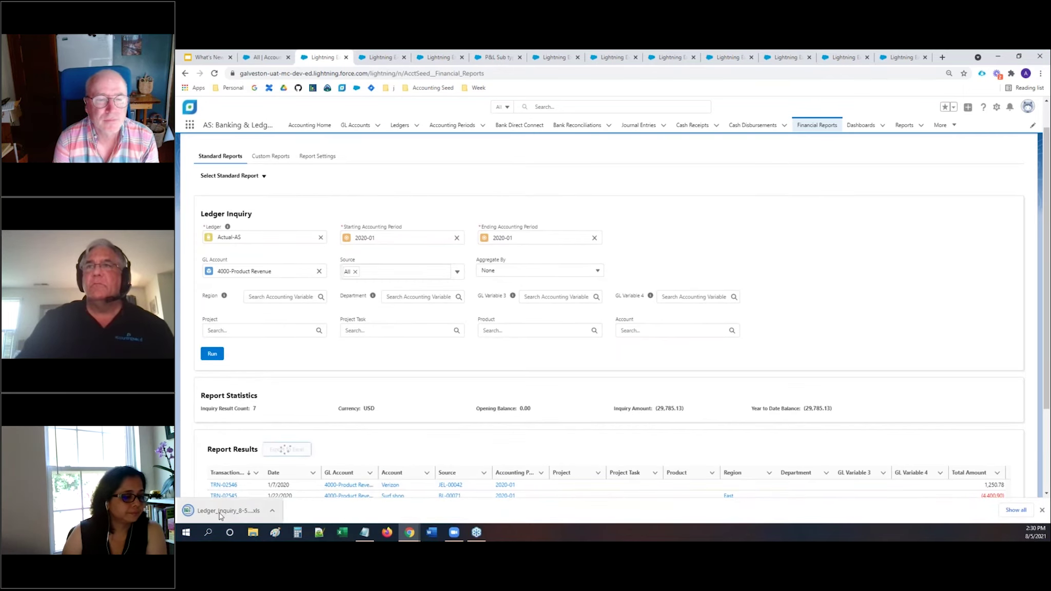
Step: Open the exported Ledger_Inquiry file in Excel despite the format mismatch, examine the Total Amount column, and close the workbook
{"action": "left_click", "coordinate": [226, 512]}
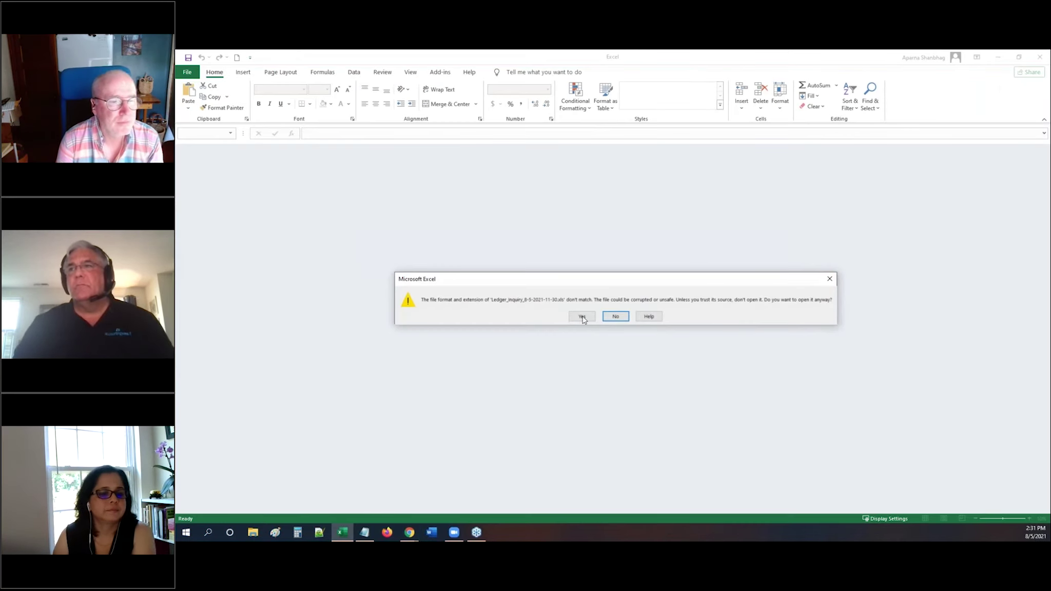
{"action": "left_click", "coordinate": [582, 318]}
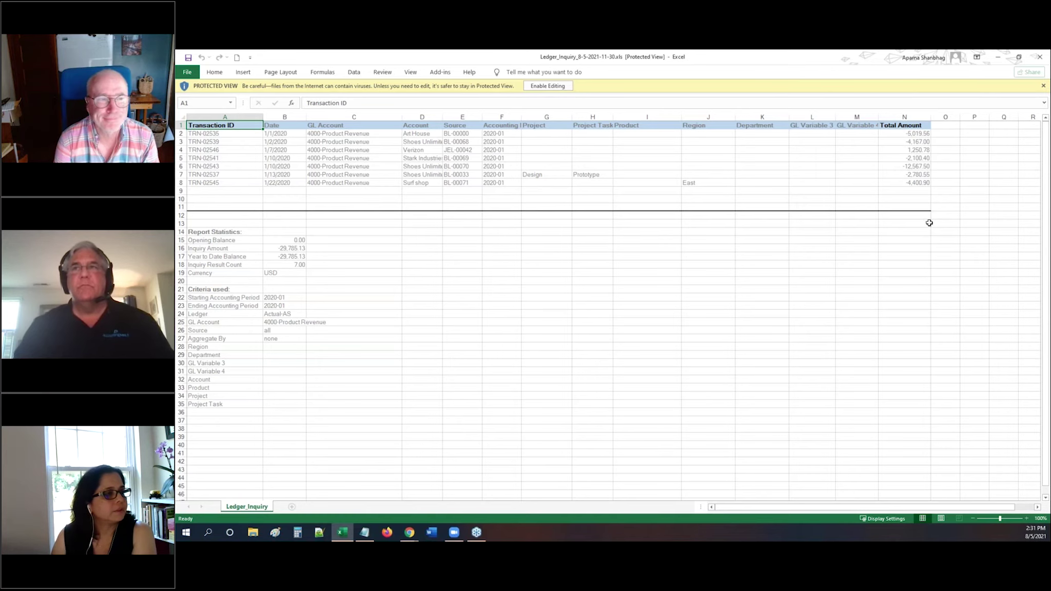
{"action": "left_click", "coordinate": [907, 133]}
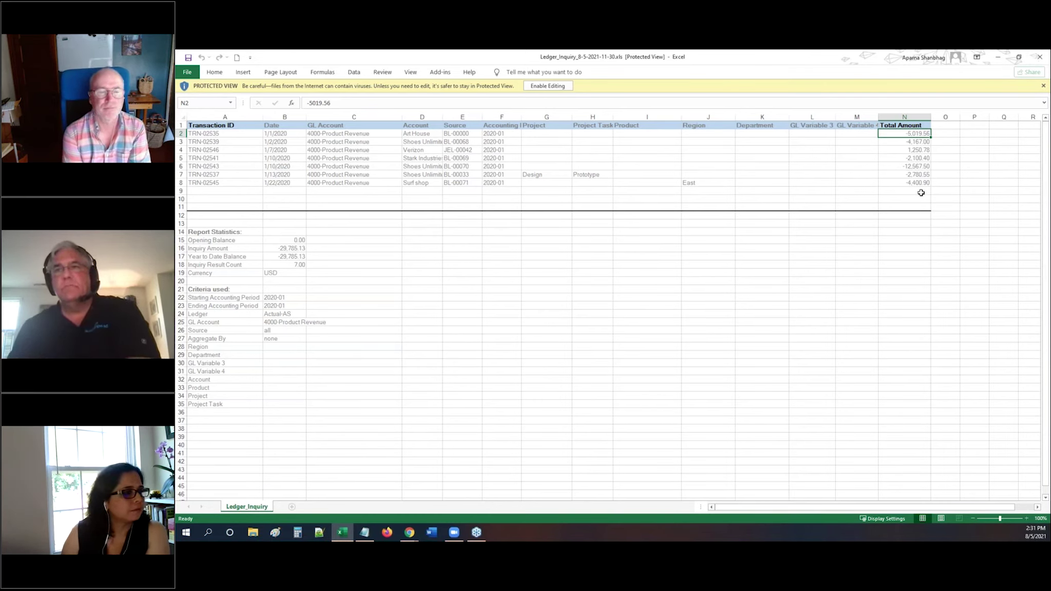
{"action": "left_click", "coordinate": [1040, 58]}
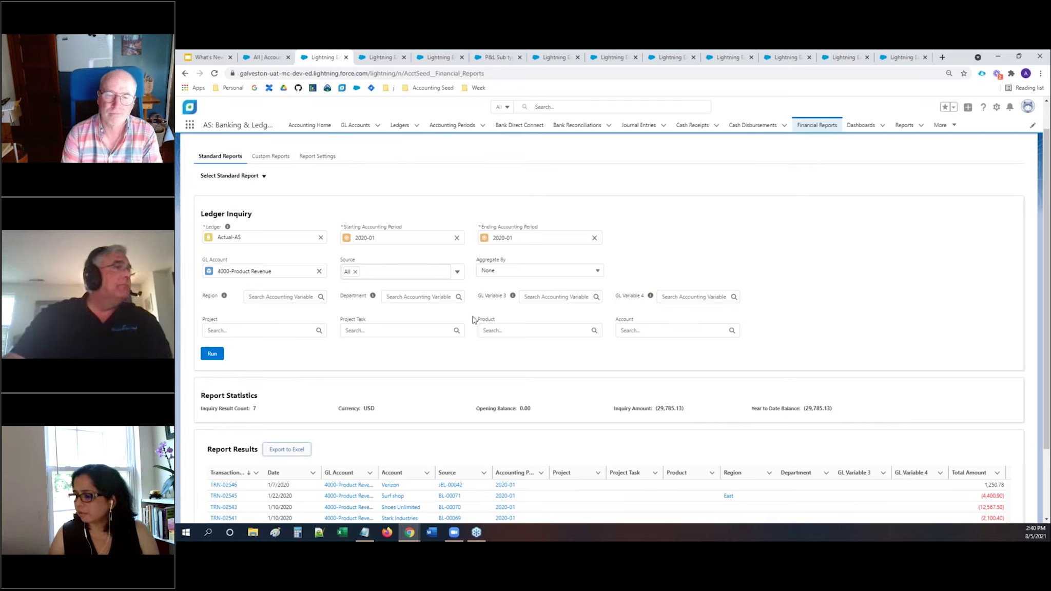
Step: Look at the Region filter choices in the Ledger Inquiry without selecting one, and switch to the What's New presentation slides
{"action": "left_click", "coordinate": [311, 296]}
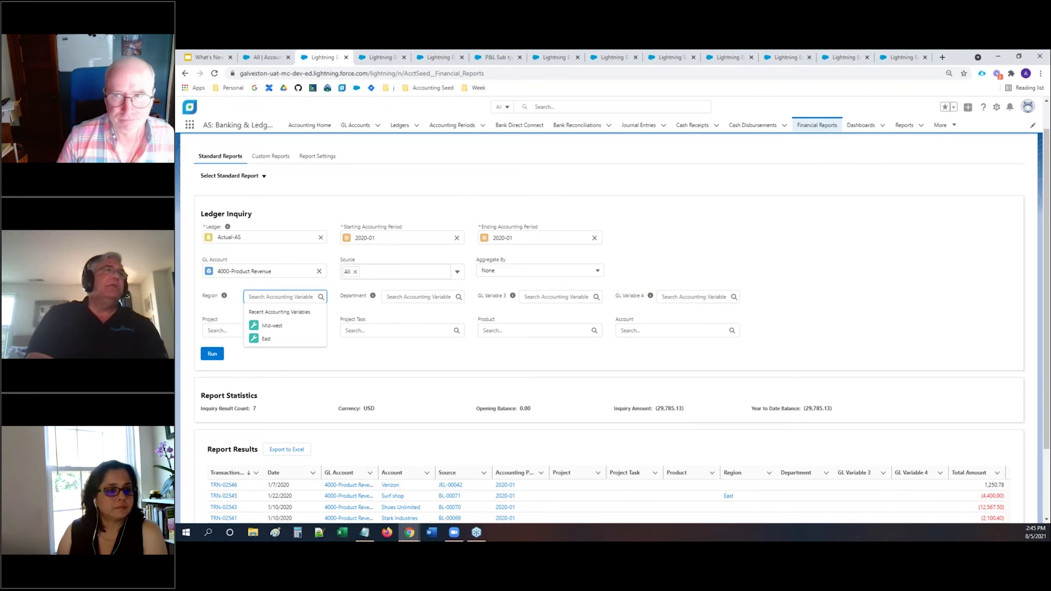
{"action": "left_click", "coordinate": [684, 170]}
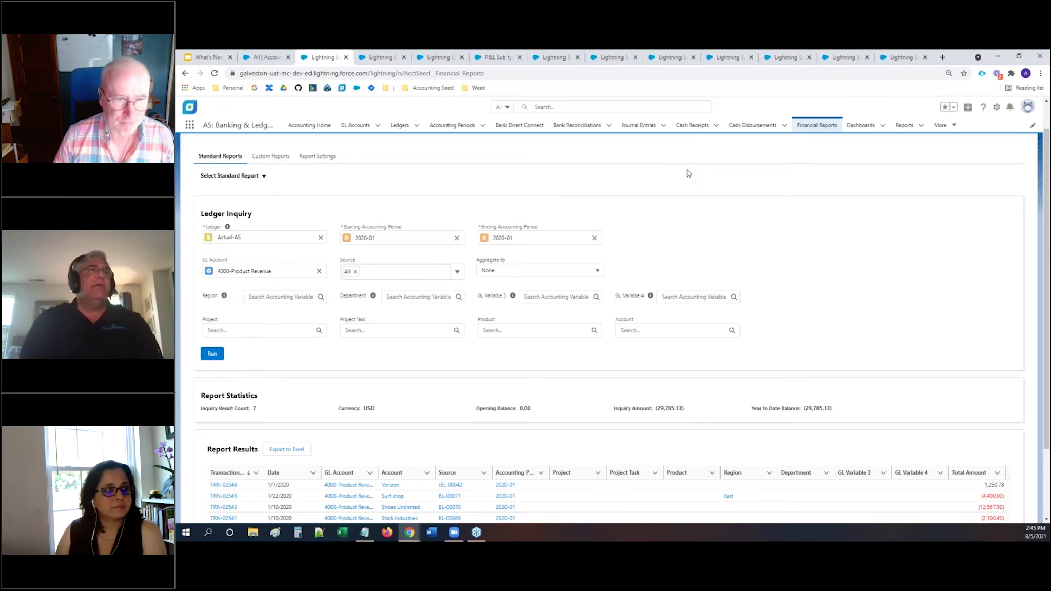
{"action": "left_click", "coordinate": [224, 59]}
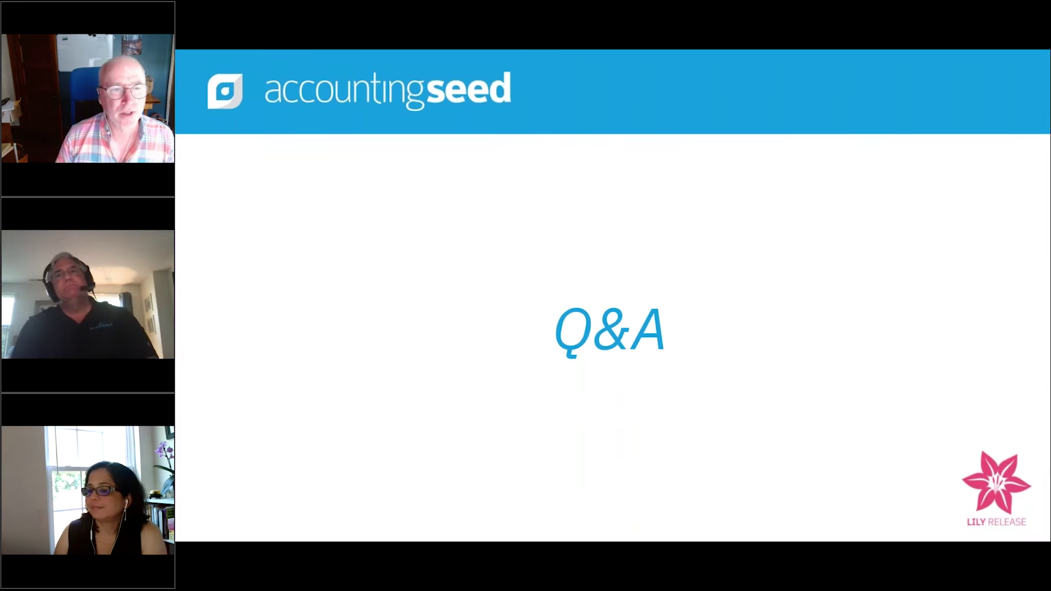